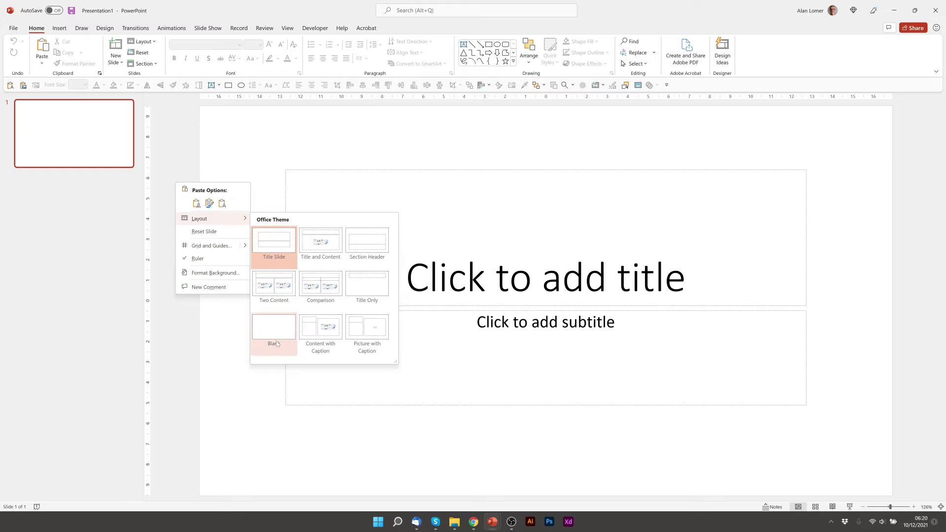
# Make slide 1 blank and insert the black-and-white stock photo found by searching 'dog'
pyautogui.click(276, 344)
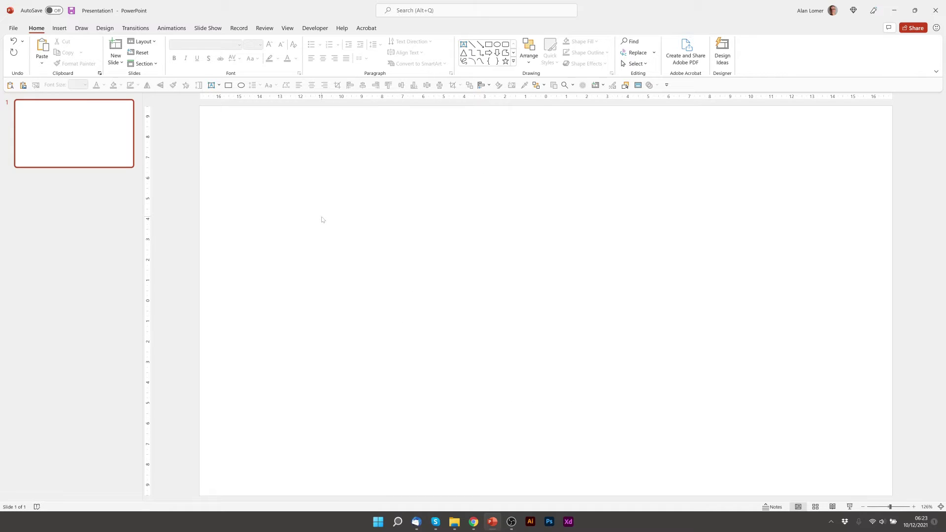
pyautogui.click(59, 28)
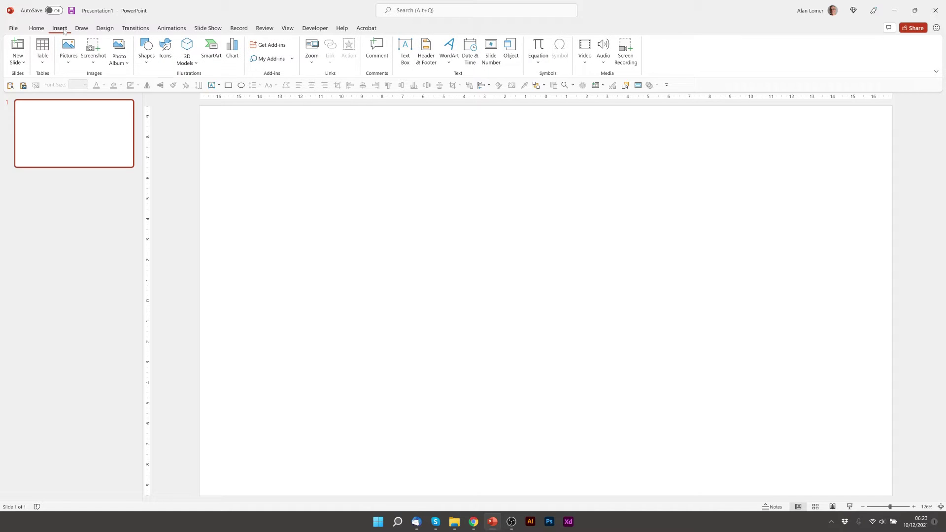
pyautogui.click(73, 62)
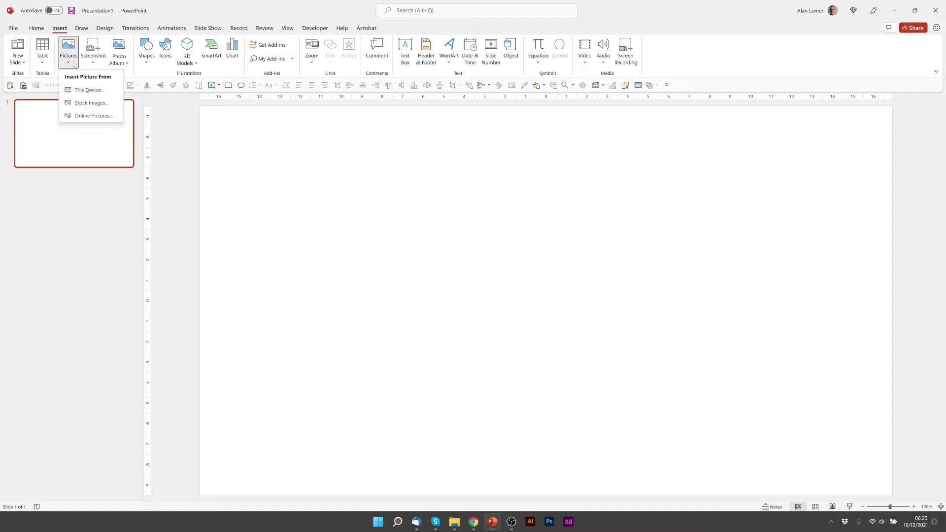
pyautogui.click(90, 103)
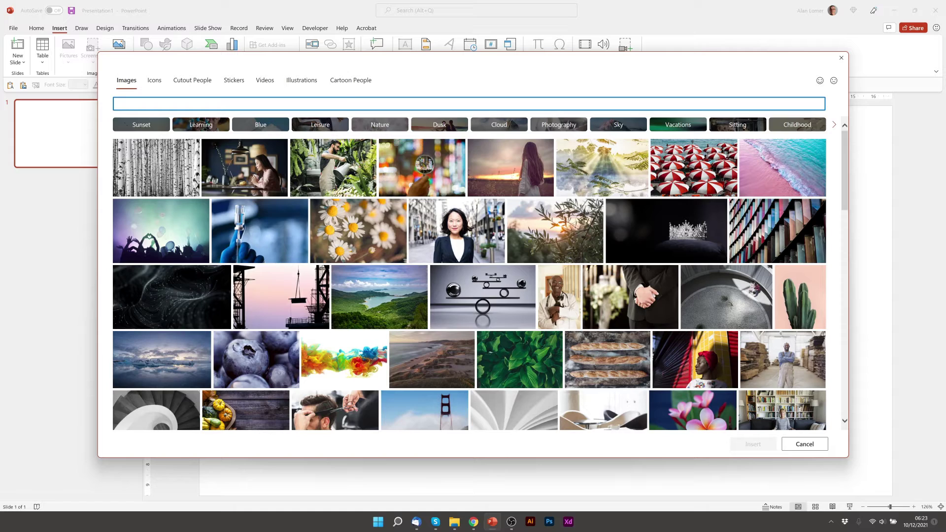
pyautogui.write('dog')
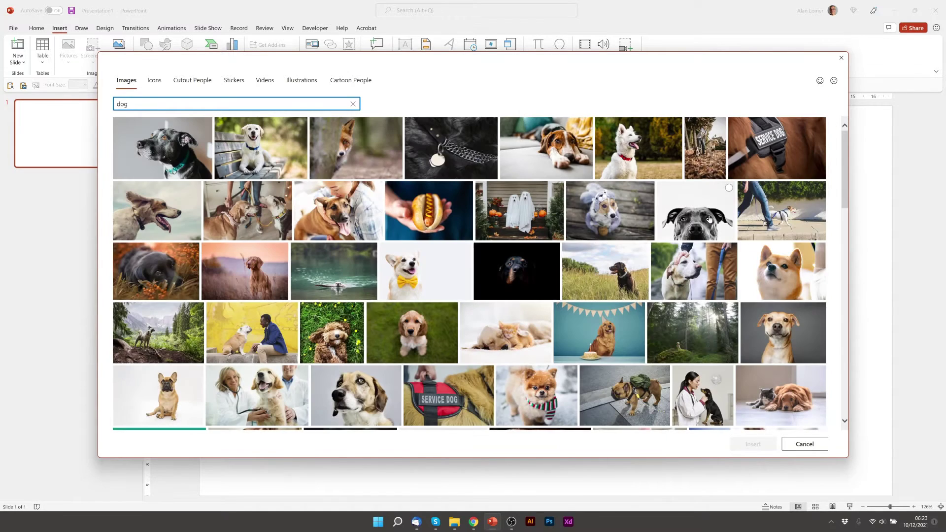
pyautogui.click(695, 211)
pyautogui.click(739, 445)
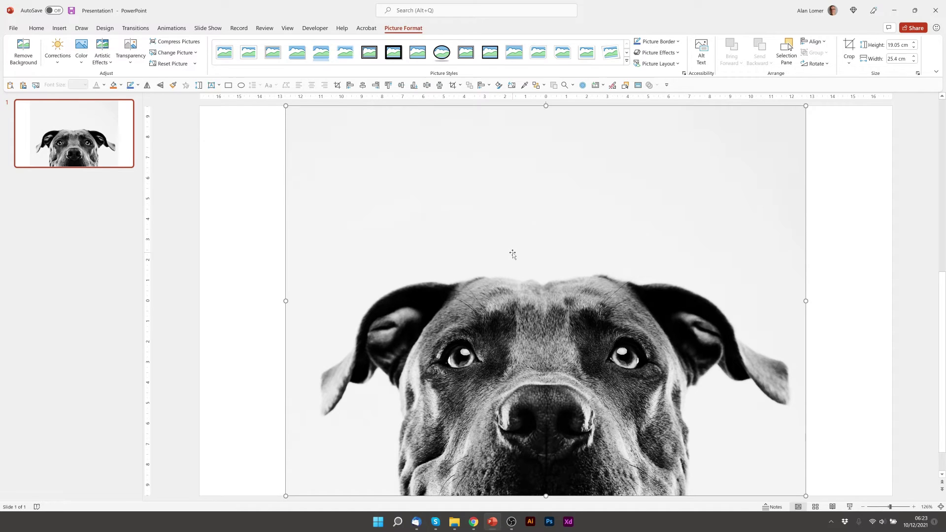
pyautogui.scroll(-3, 513, 254)
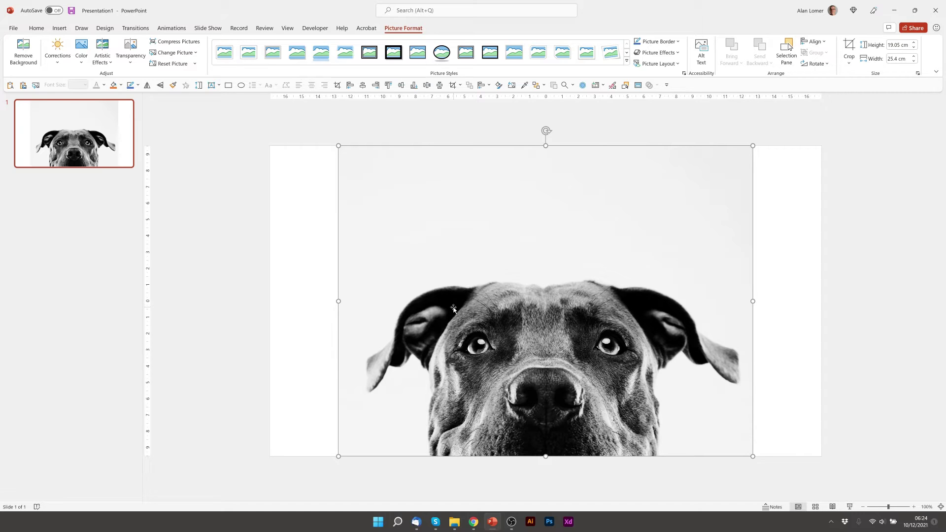
# Crop the dog photo to 16:9, shift it up within the crop, and enlarge it to fill the slide
pyautogui.click(294, 217)
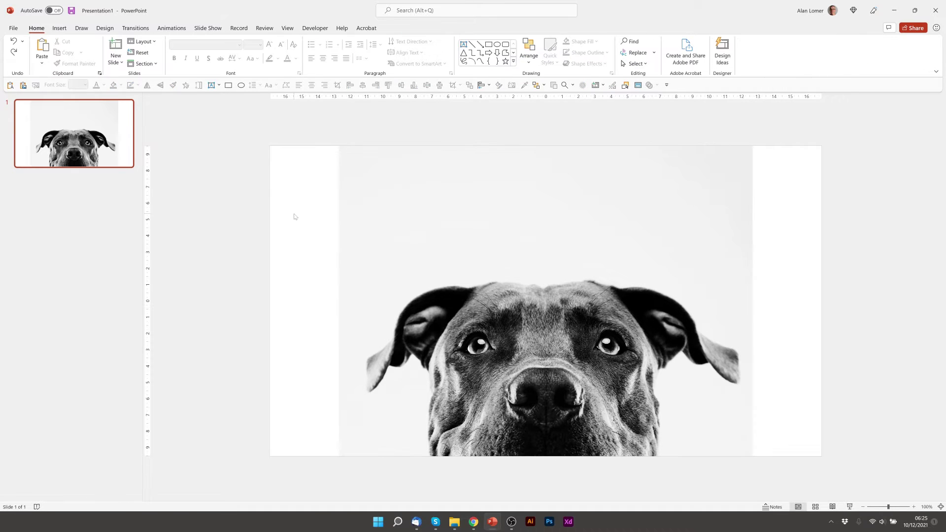
pyautogui.click(496, 177)
pyautogui.click(412, 28)
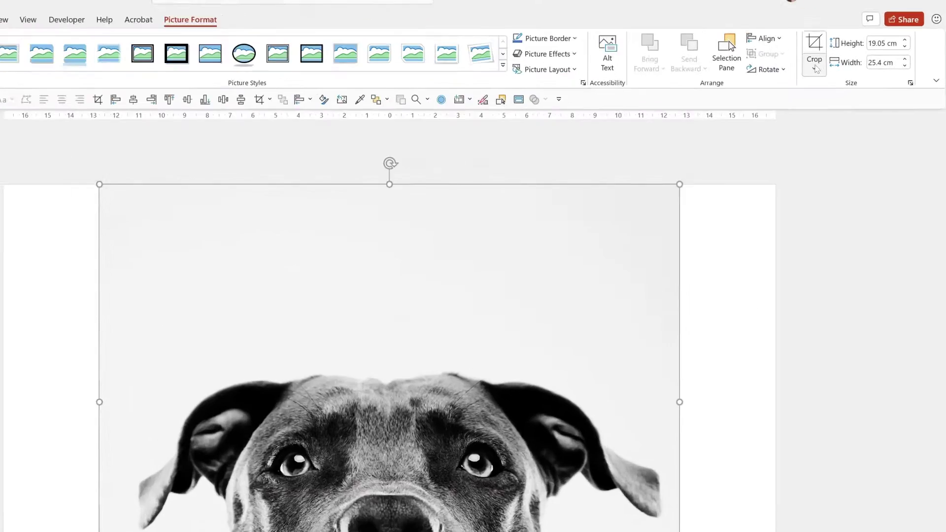
pyautogui.click(849, 63)
pyautogui.moveTo(869, 103)
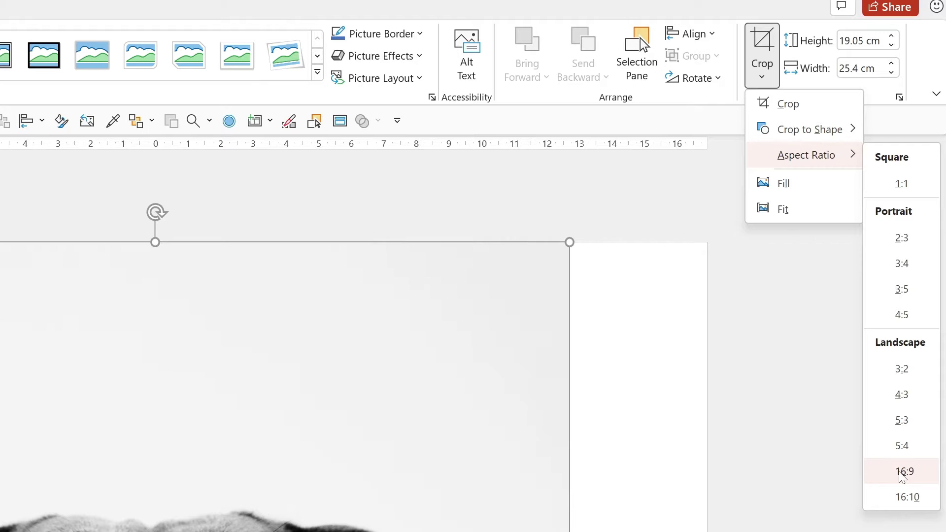
pyautogui.click(900, 473)
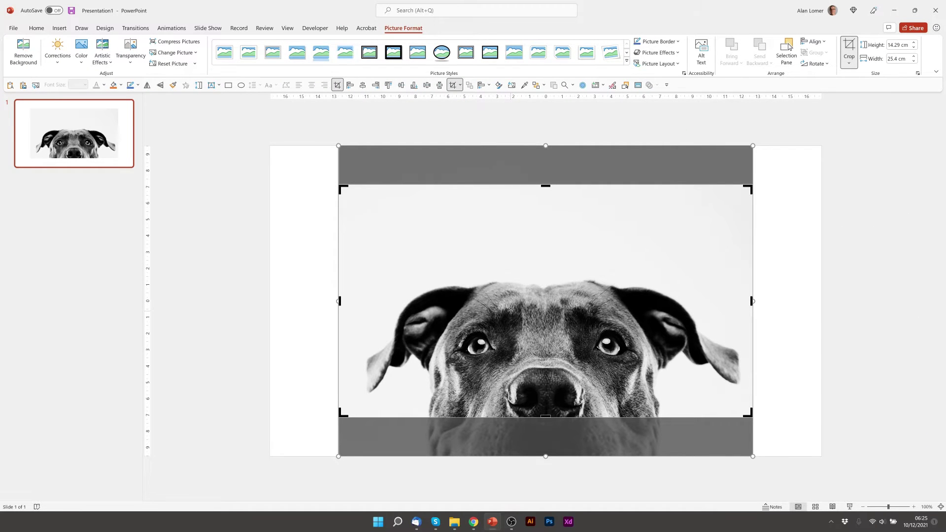
pyautogui.moveTo(511, 311); pyautogui.dragTo(441, 245)
pyautogui.click(309, 315)
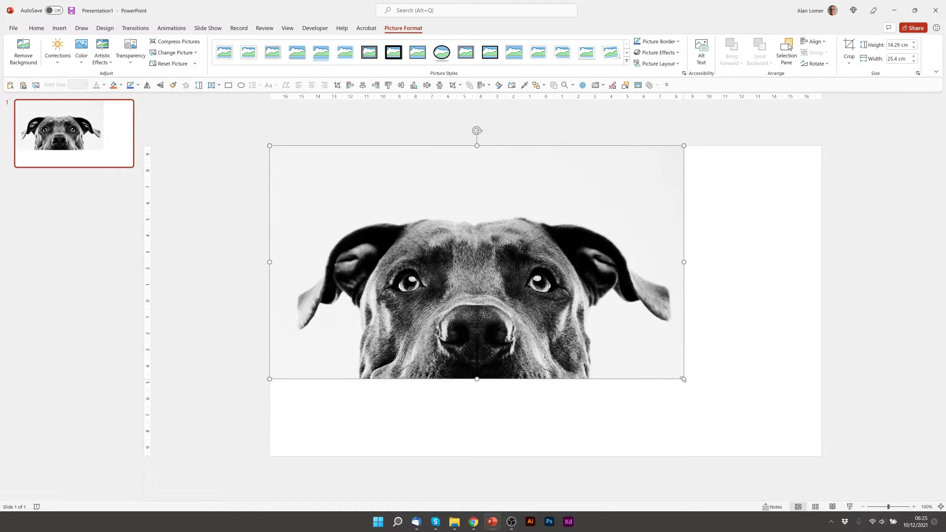
pyautogui.moveTo(683, 379); pyautogui.dragTo(821, 447)
pyautogui.click(248, 330)
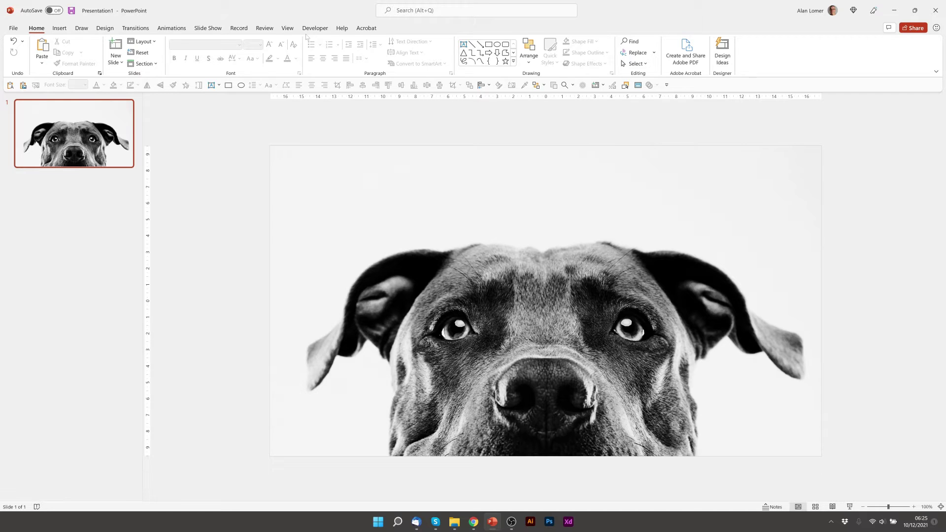
# Draw a text box near the slide's top left and type DOG
pyautogui.click(464, 44)
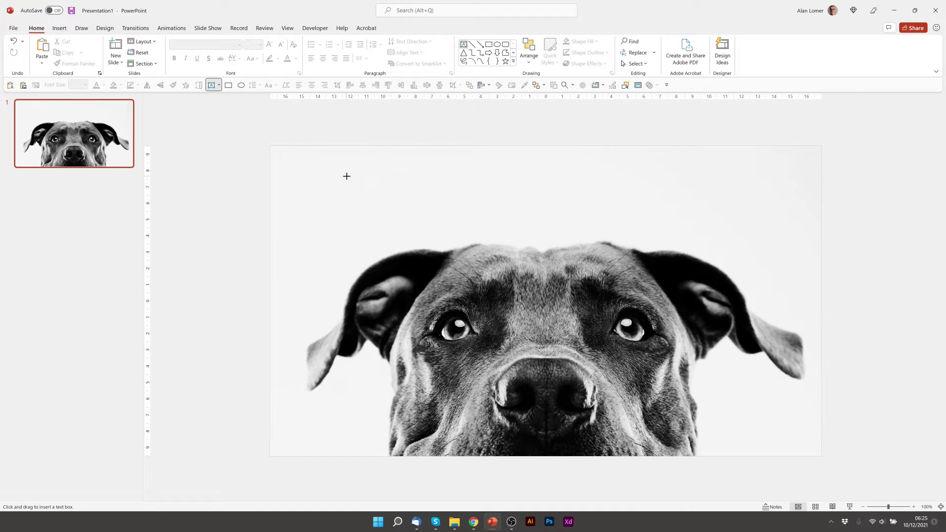
pyautogui.moveTo(347, 176); pyautogui.dragTo(490, 223)
pyautogui.write('DOG')
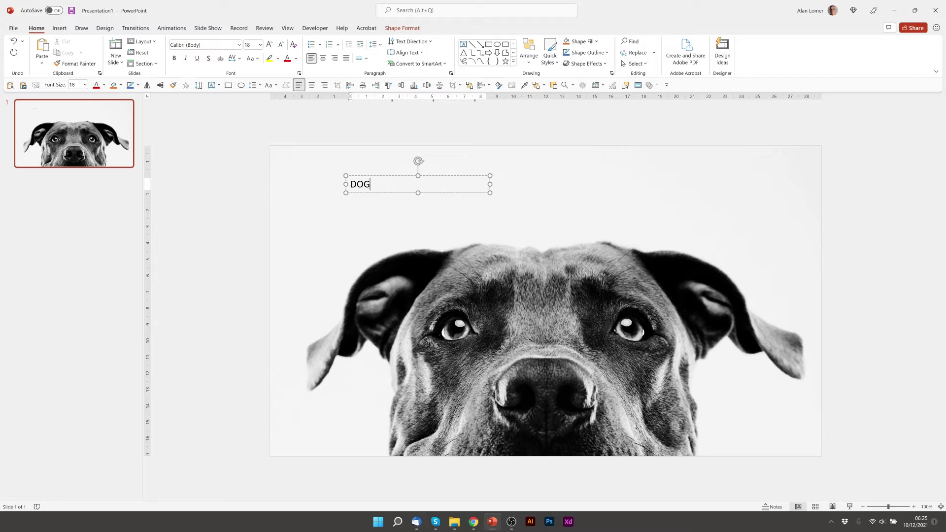
pyautogui.hotkey('ctrl', 'a')
# Format DOG as bold Poppins at 200 pt, widen the box to one line, and centre it
pyautogui.click(201, 45)
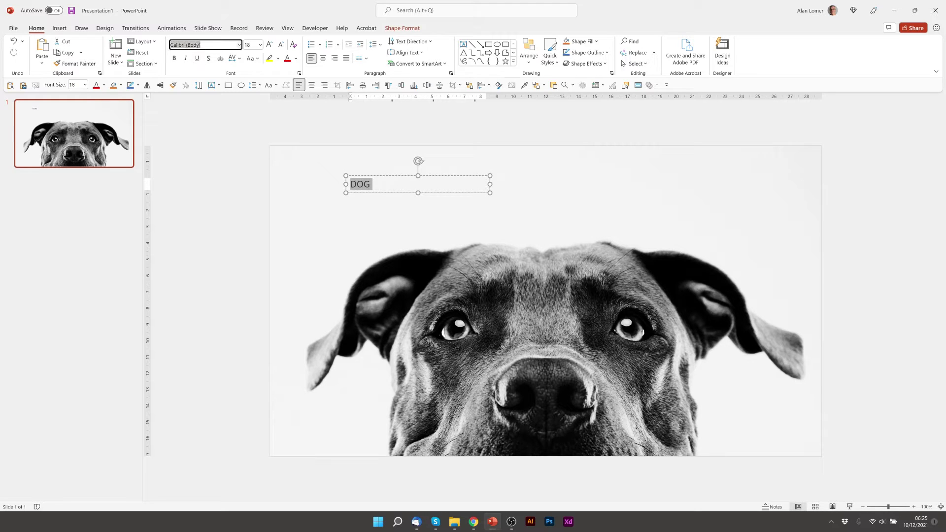
pyautogui.write('Poppins')
pyautogui.press('Return')
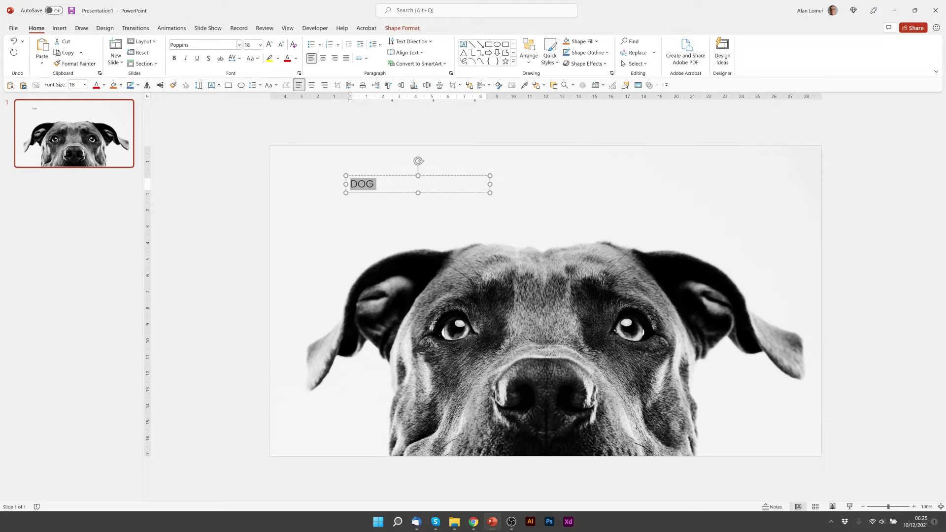
pyautogui.click(174, 59)
pyautogui.click(248, 45)
pyautogui.write('200')
pyautogui.press('Return')
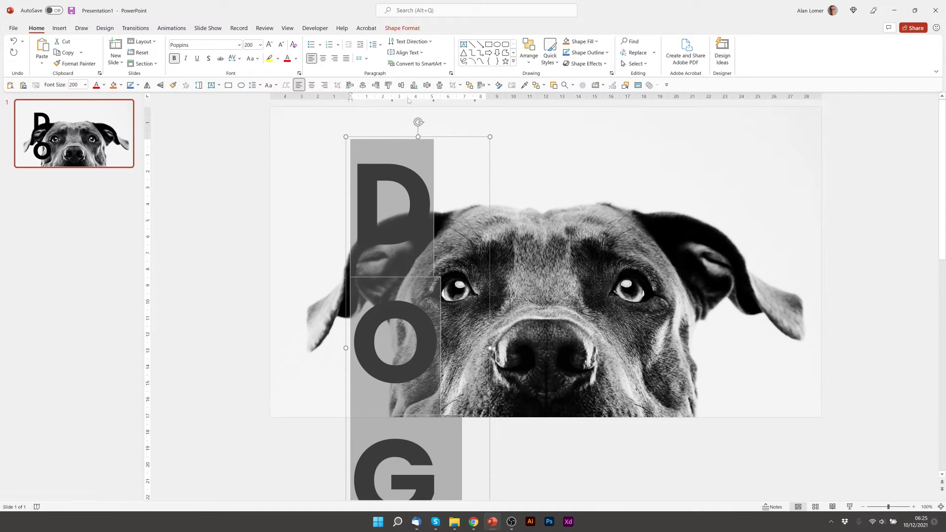
pyautogui.moveTo(491, 348); pyautogui.dragTo(772, 348)
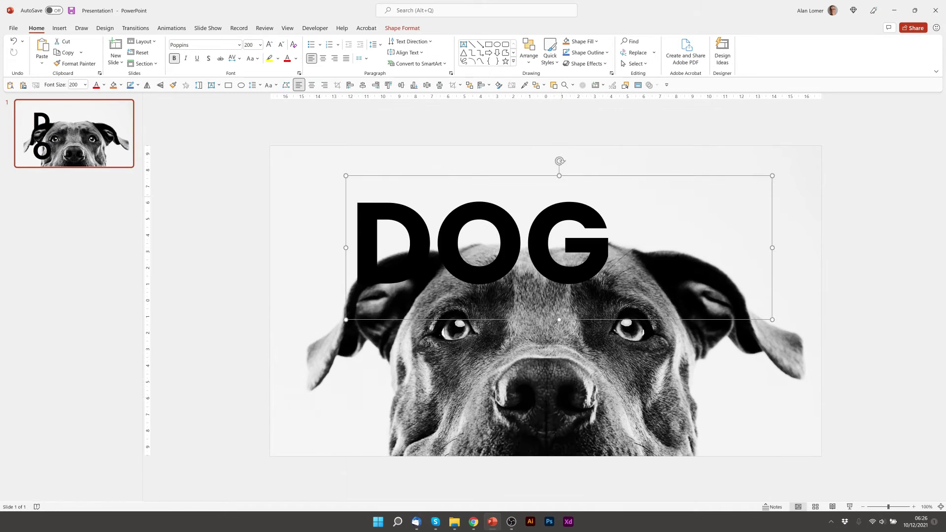
pyautogui.click(323, 58)
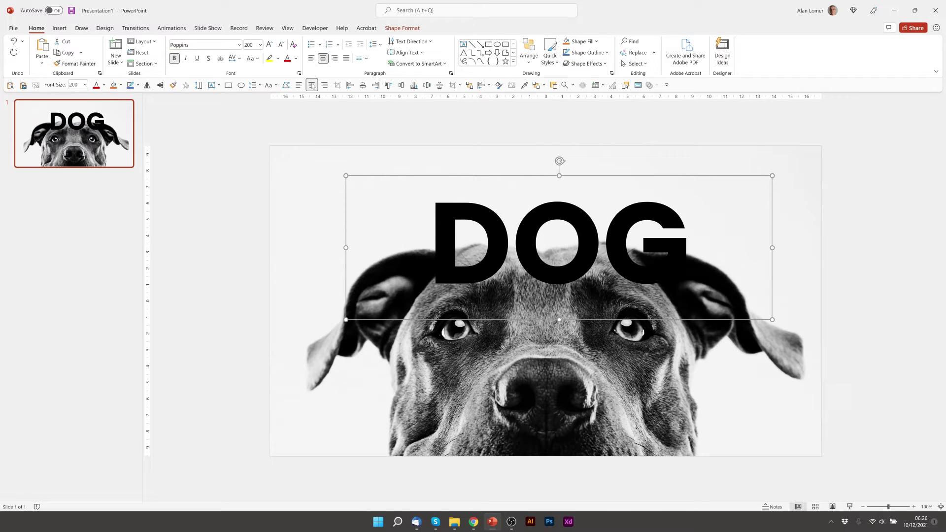
pyautogui.click(297, 59)
# Make DOG white and give it the first outer shadow with 10 pt blur and 10 pt distance
pyautogui.click(286, 81)
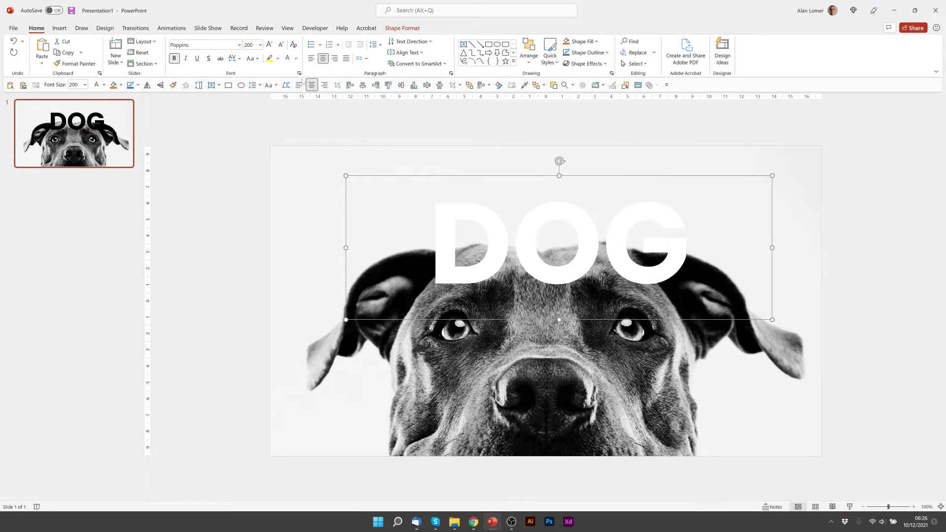
pyautogui.click(611, 73)
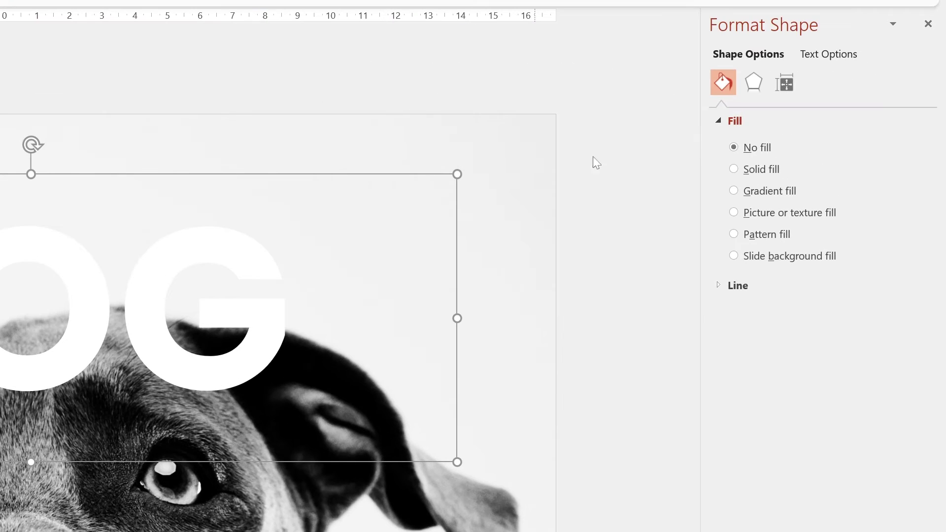
pyautogui.click(747, 75)
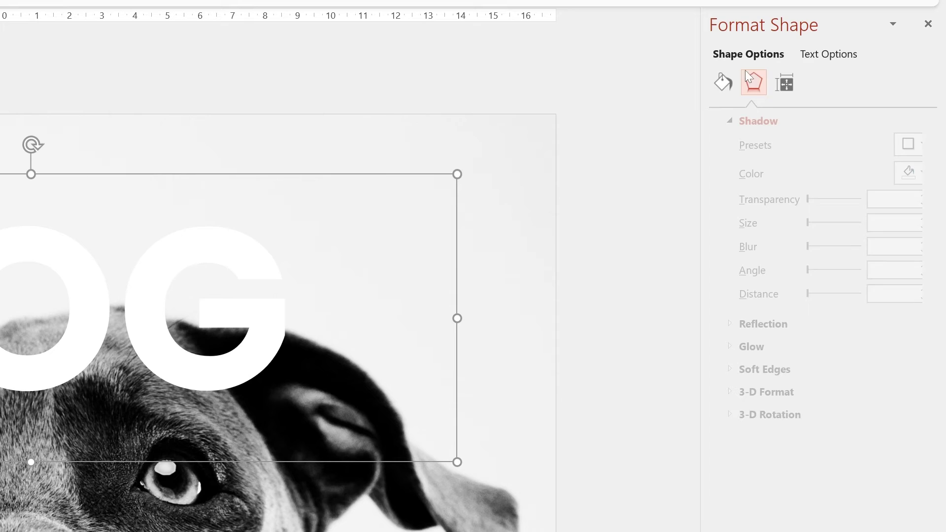
pyautogui.click(904, 142)
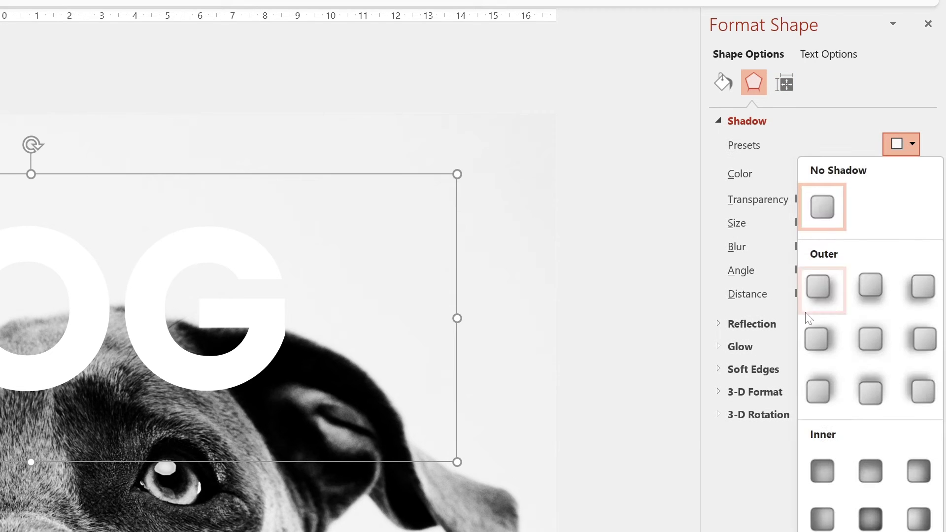
pyautogui.click(826, 275)
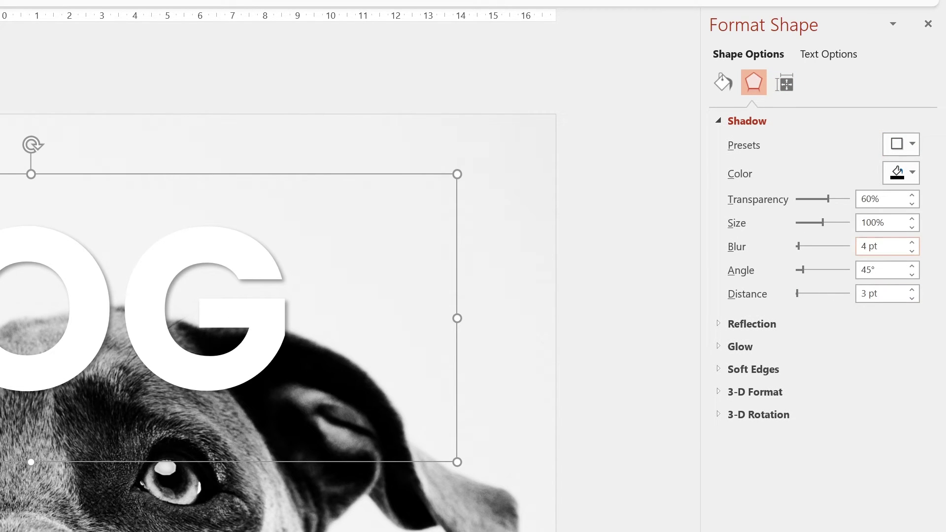
pyautogui.click(886, 247)
pyautogui.write('10')
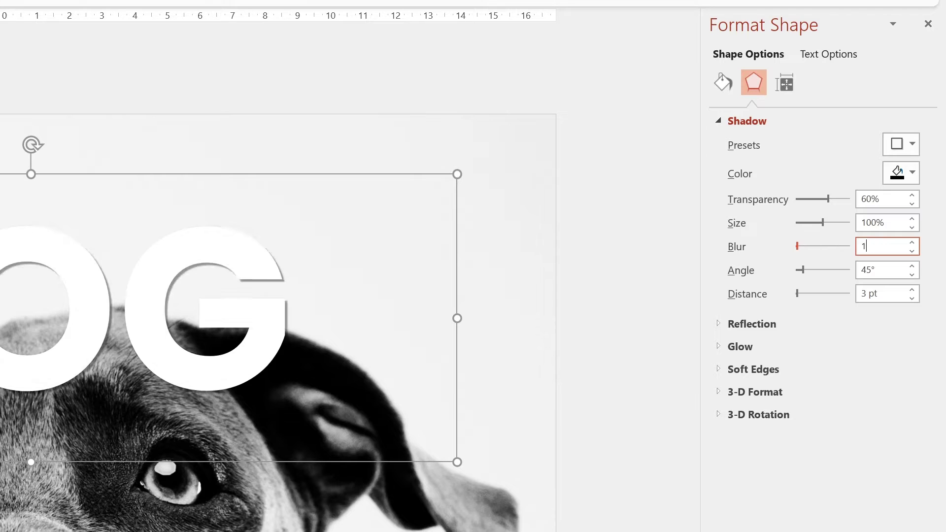
pyautogui.press('Tab')
pyautogui.press('Tab')
pyautogui.write('10')
pyautogui.press('Return')
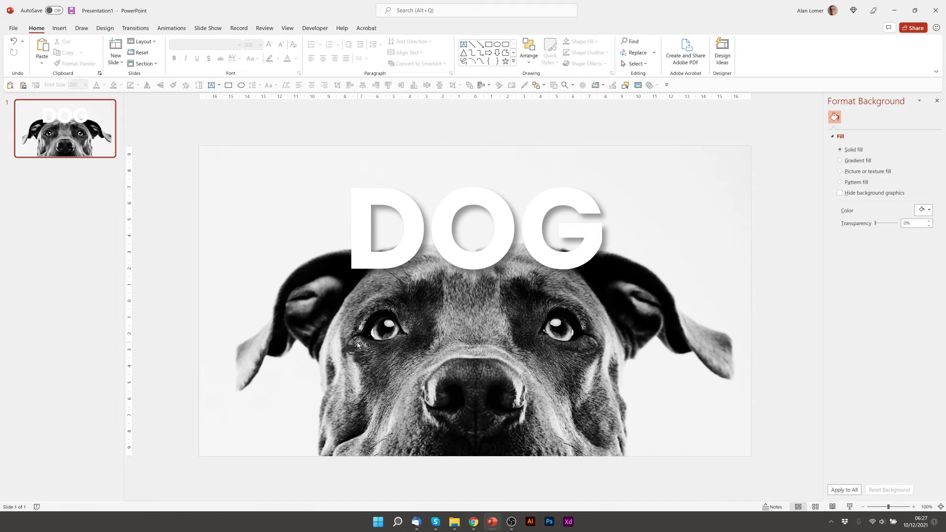
# Place a duplicate of the dog photo exactly over the original and show the Picture Format tools
pyautogui.click(357, 345)
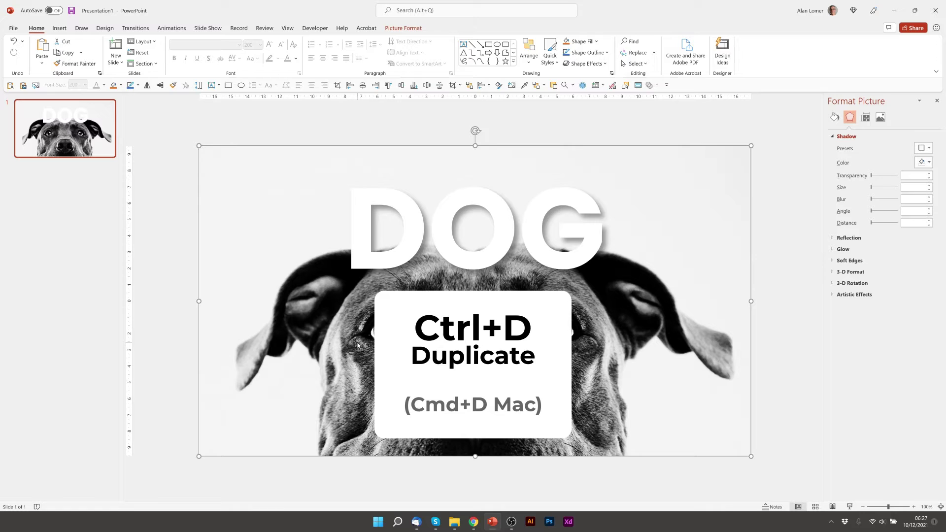
pyautogui.hotkey('ctrl', 'd')
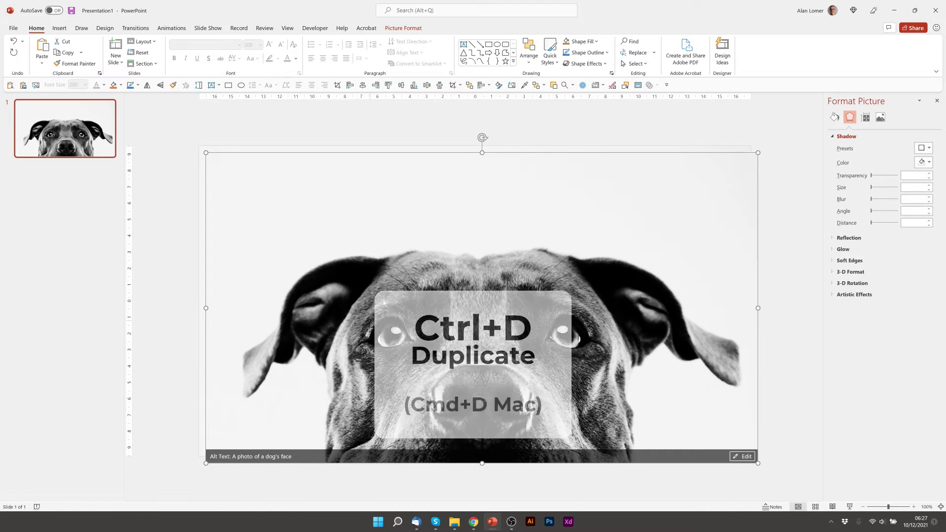
pyautogui.hotkey('ctrl', 'z')
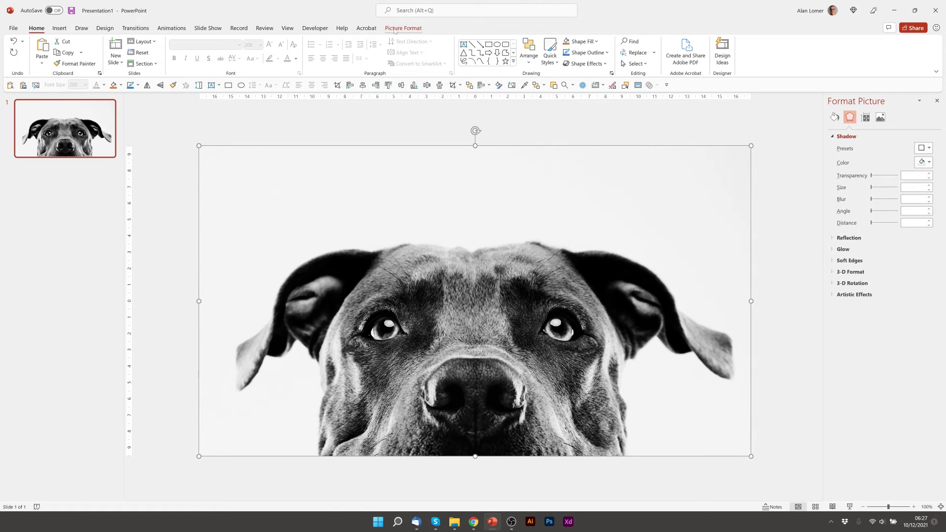
pyautogui.click(394, 30)
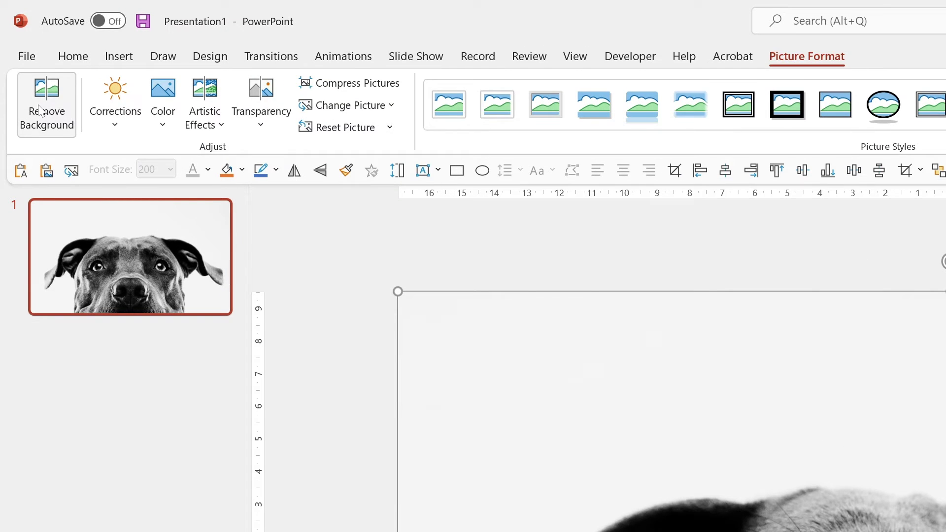
# Start Remove Background and mark the dog's forehead and left ear edges as areas to keep
pyautogui.click(40, 110)
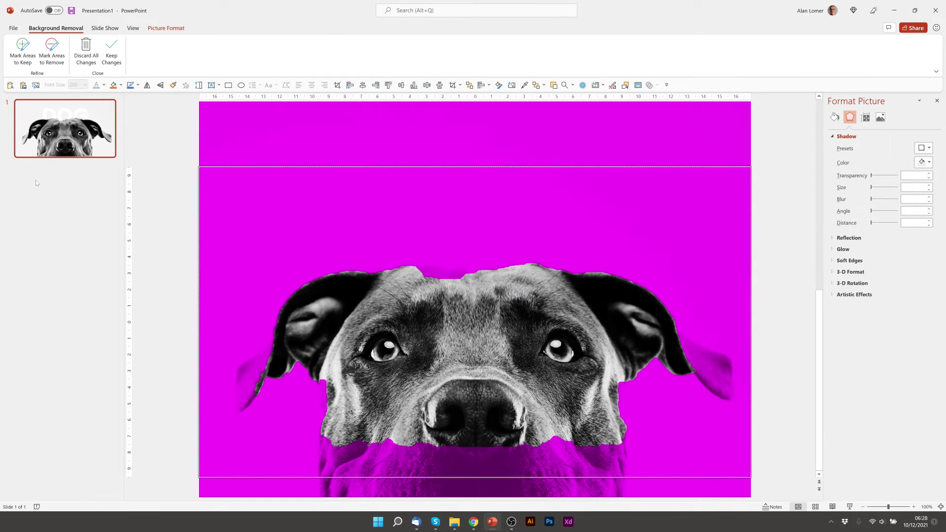
pyautogui.click(21, 55)
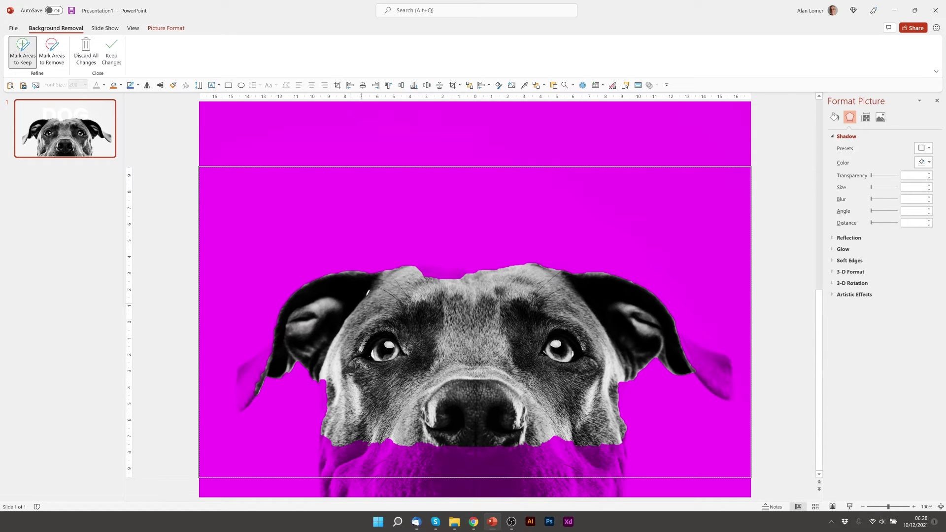
pyautogui.moveTo(417, 266)
pyautogui.mouseDown()
pyautogui.moveTo(458, 269)
pyautogui.moveTo(409, 277)
pyautogui.moveTo(465, 271)
pyautogui.mouseUp()
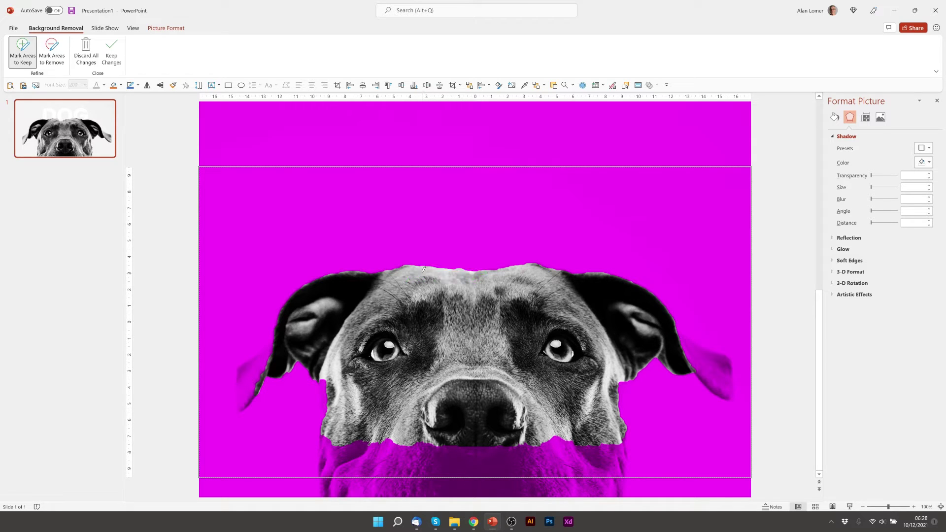
pyautogui.moveTo(491, 269)
pyautogui.mouseDown()
pyautogui.moveTo(544, 264)
pyautogui.moveTo(614, 275)
pyautogui.mouseUp()
pyautogui.moveTo(326, 276); pyautogui.dragTo(543, 261)
# Keep the background removal and align the cut-out dog head with the slide
pyautogui.click(112, 48)
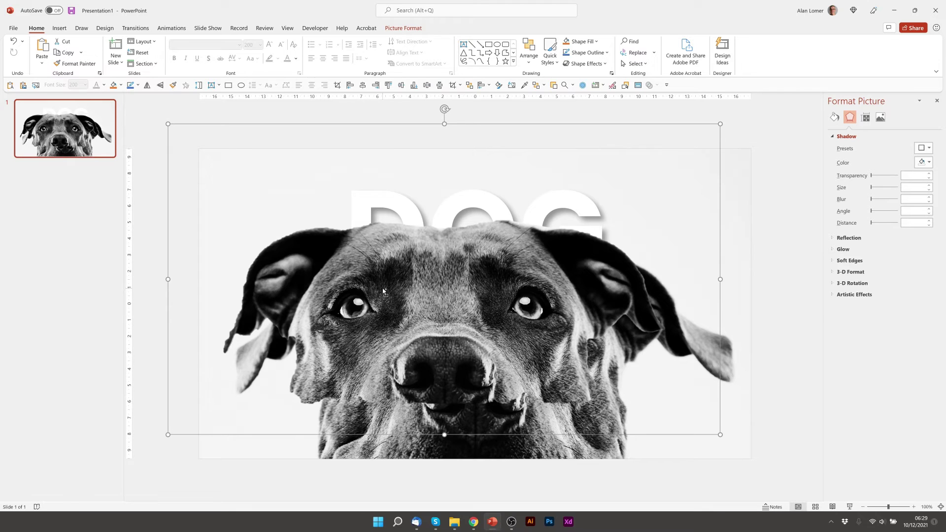
pyautogui.moveTo(384, 291); pyautogui.dragTo(414, 312)
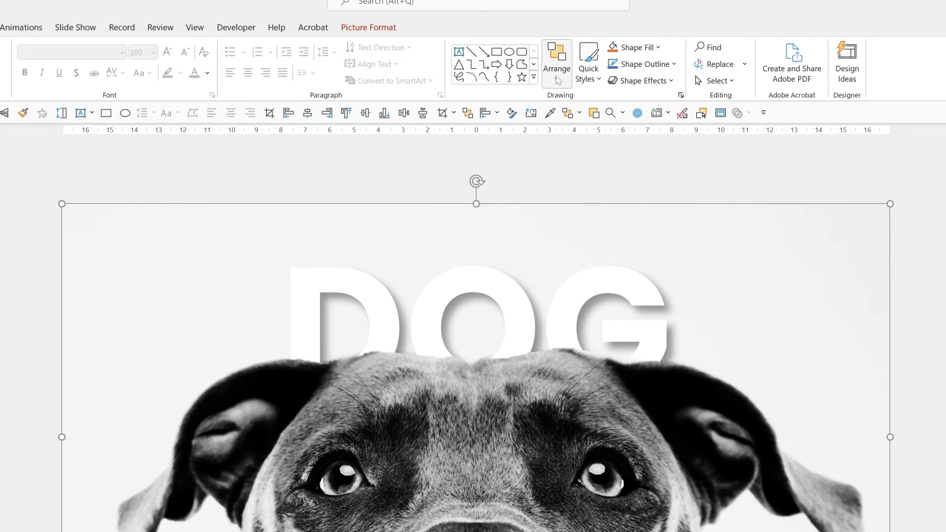
# Open the Selection Pane and rename Picture 6 to 'dog mask'
pyautogui.click(529, 63)
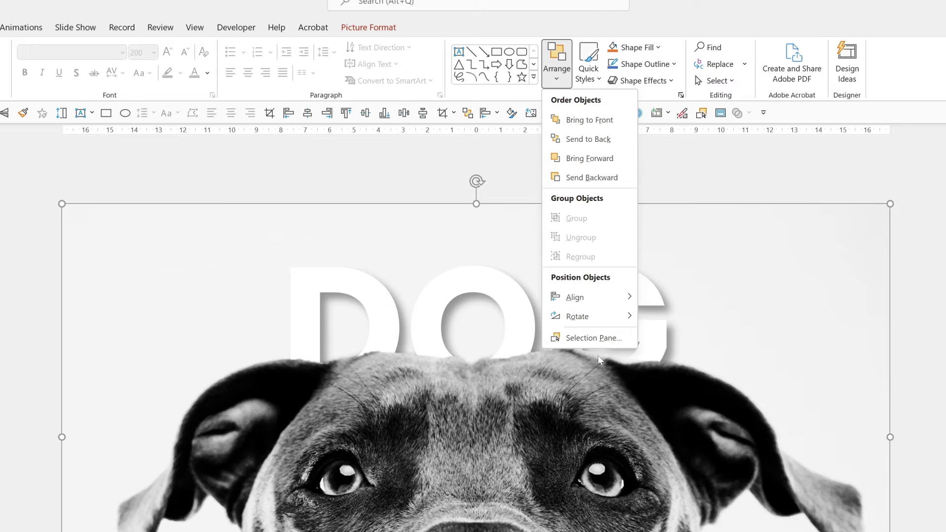
pyautogui.click(594, 337)
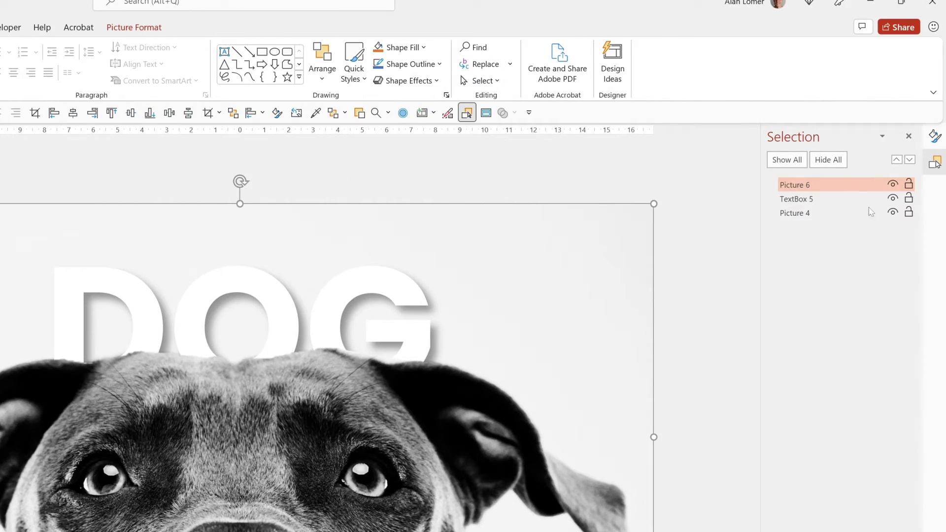
pyautogui.click(801, 187)
pyautogui.hotkey('ctrl', 'a')
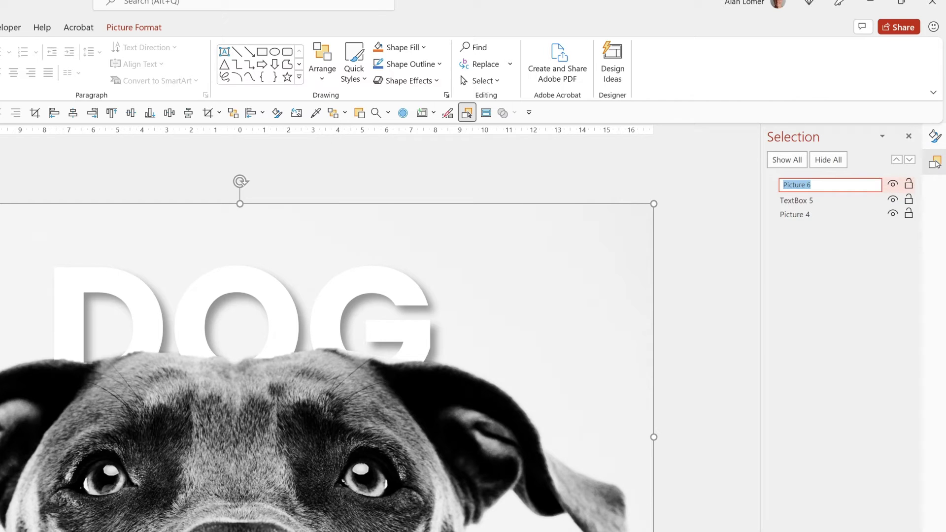
pyautogui.write('dog mask')
pyautogui.press('Return')
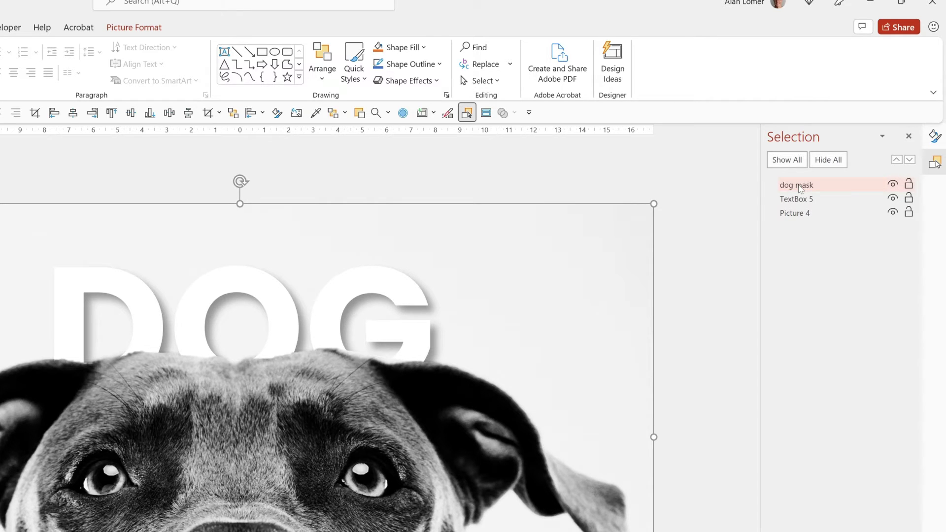
# Rename Picture 4 to 'dog background'
pyautogui.keyDown('ctrl'); pyautogui.click(802, 218); pyautogui.keyUp('ctrl')
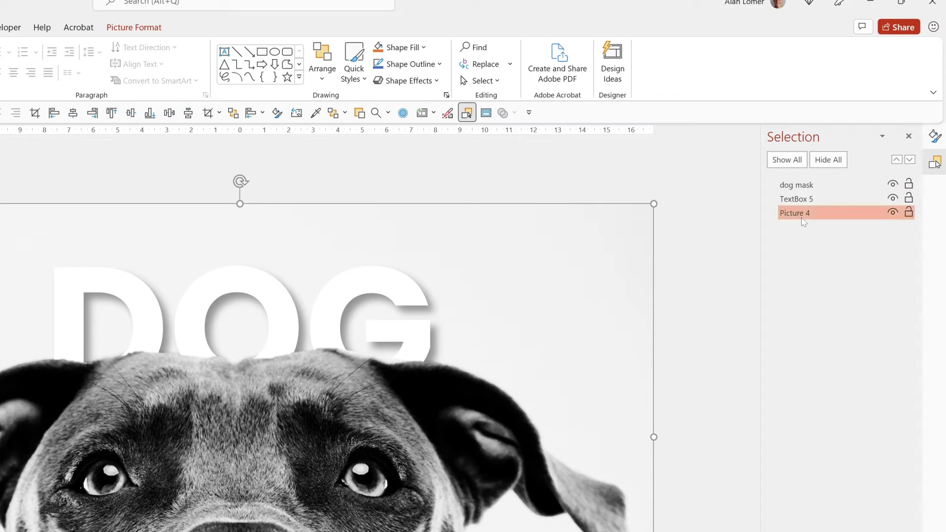
pyautogui.click(802, 219)
pyautogui.hotkey('ctrl', 'a')
pyautogui.write('dog ba')
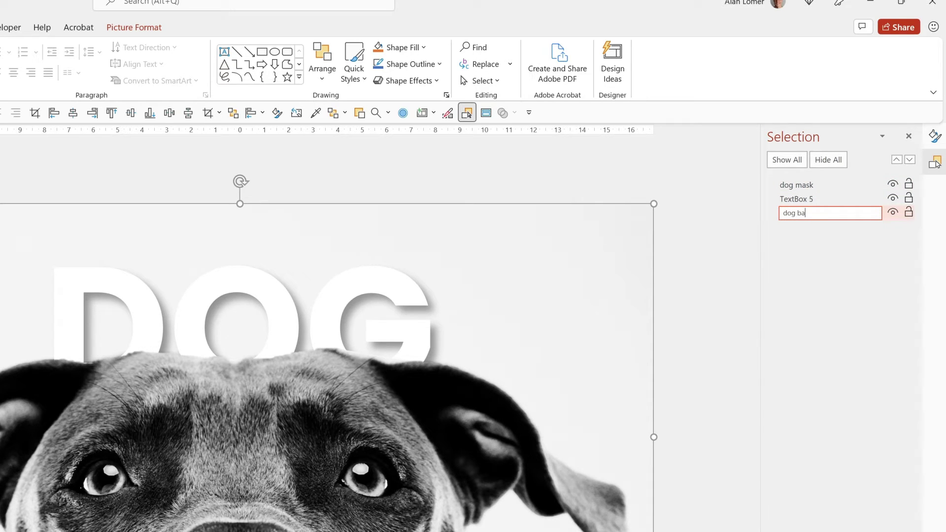
pyautogui.write('ckground')
pyautogui.click(793, 199)
pyautogui.click(793, 199)
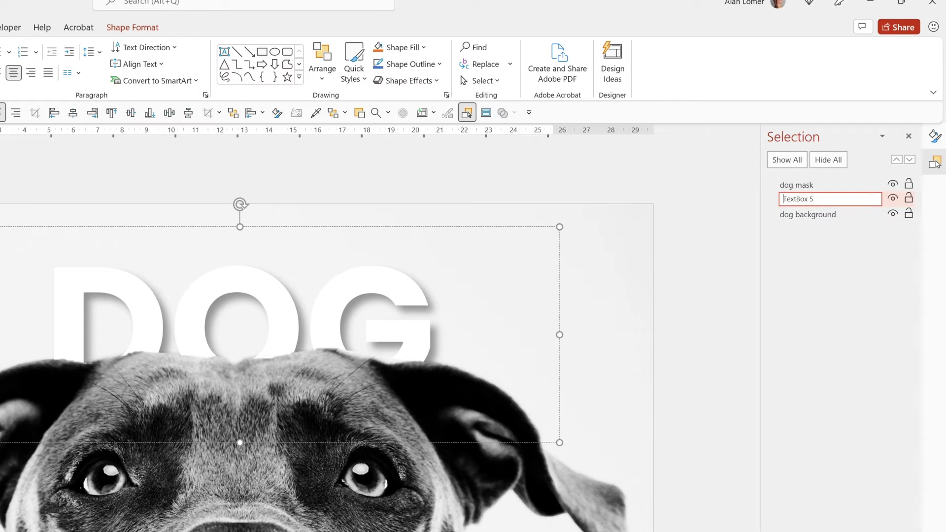
# Hide dog mask and give DOG a Lines motion path with reversed direction
pyautogui.click(892, 184)
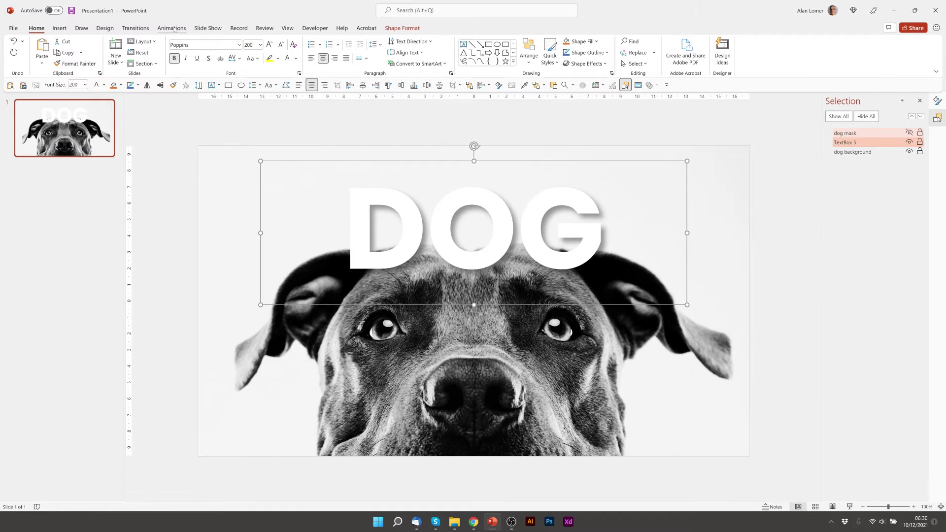
pyautogui.click(172, 28)
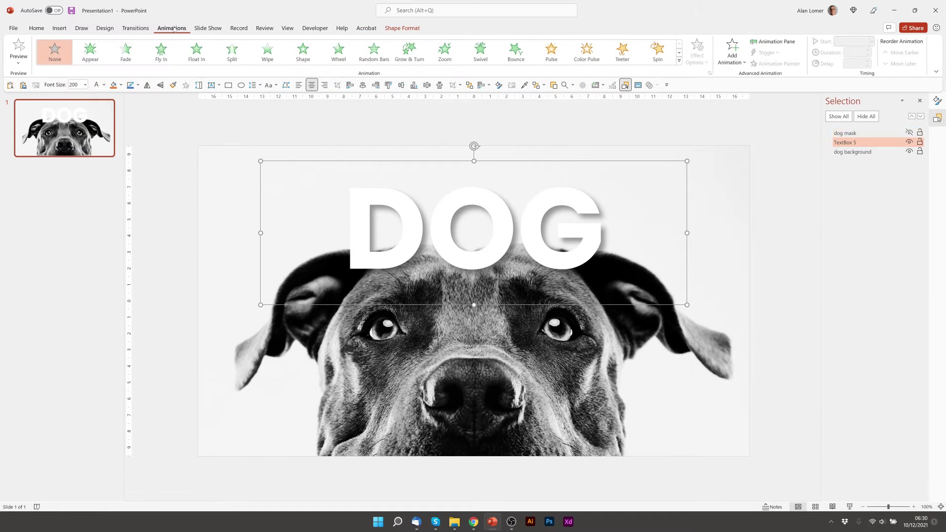
pyautogui.click(737, 54)
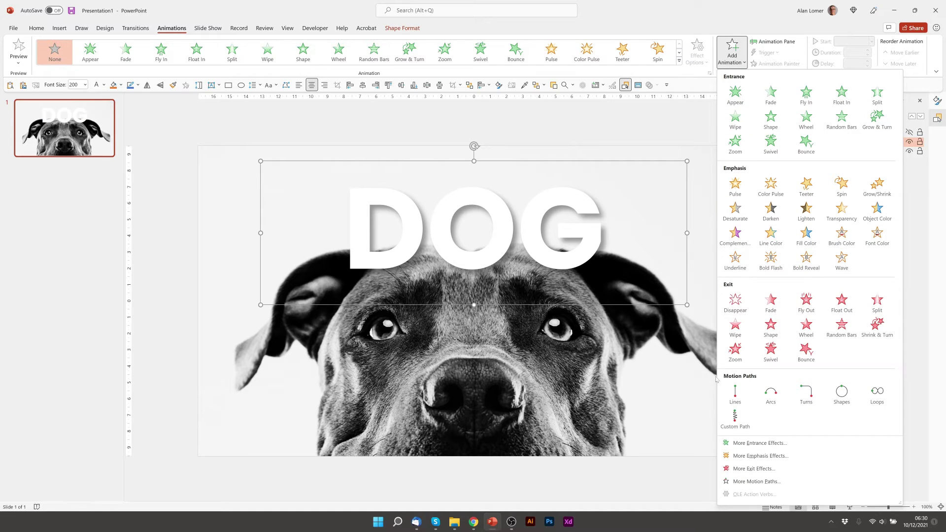
pyautogui.click(736, 397)
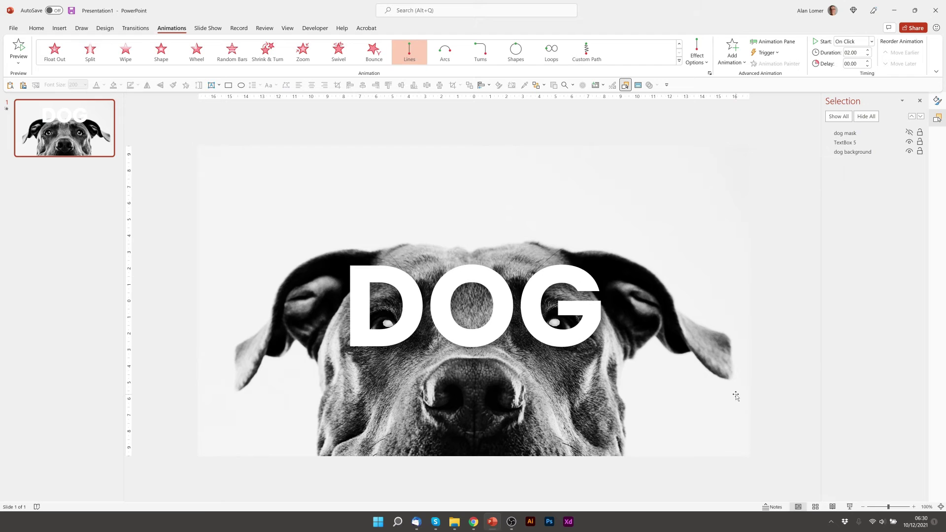
pyautogui.click(696, 53)
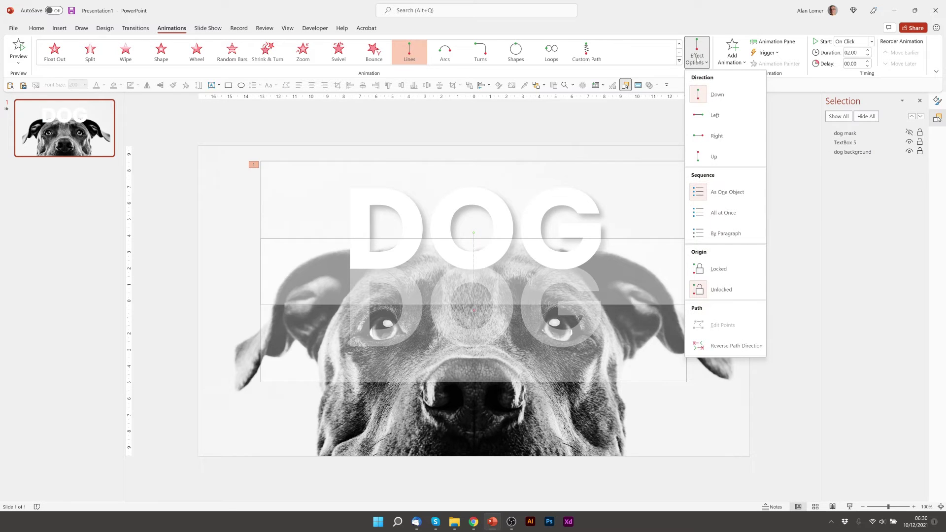
pyautogui.click(709, 342)
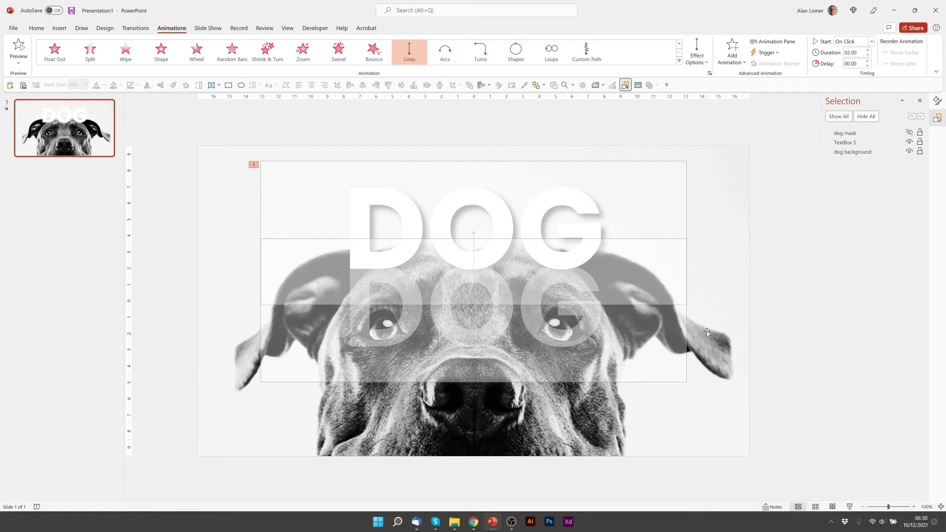
pyautogui.click(773, 42)
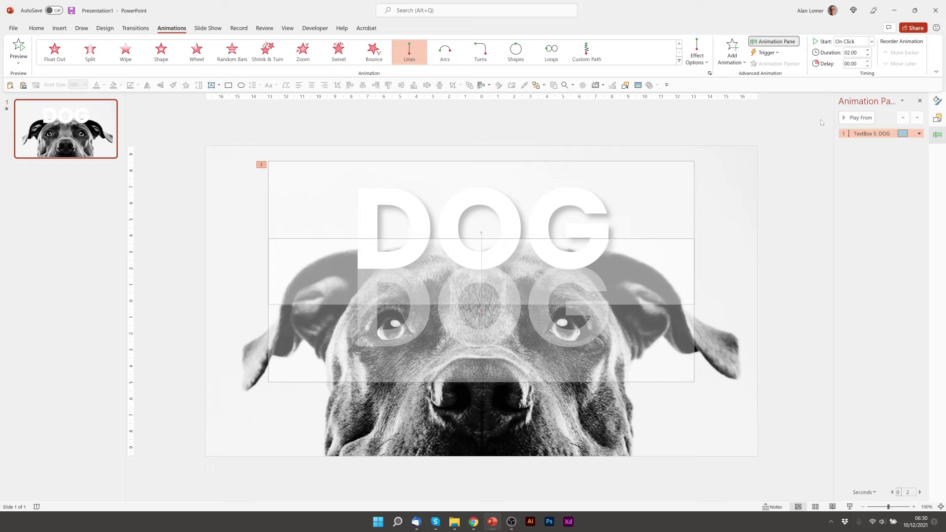
# Give DOG's motion a smooth end, set its duration to 1 second, and reshow the Selection Pane
pyautogui.doubleClick(878, 133)
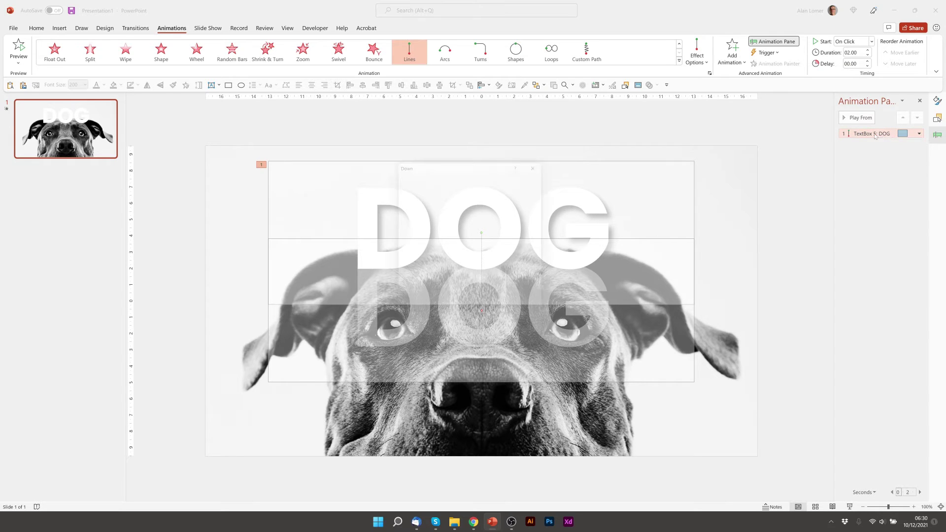
pyautogui.click(463, 225)
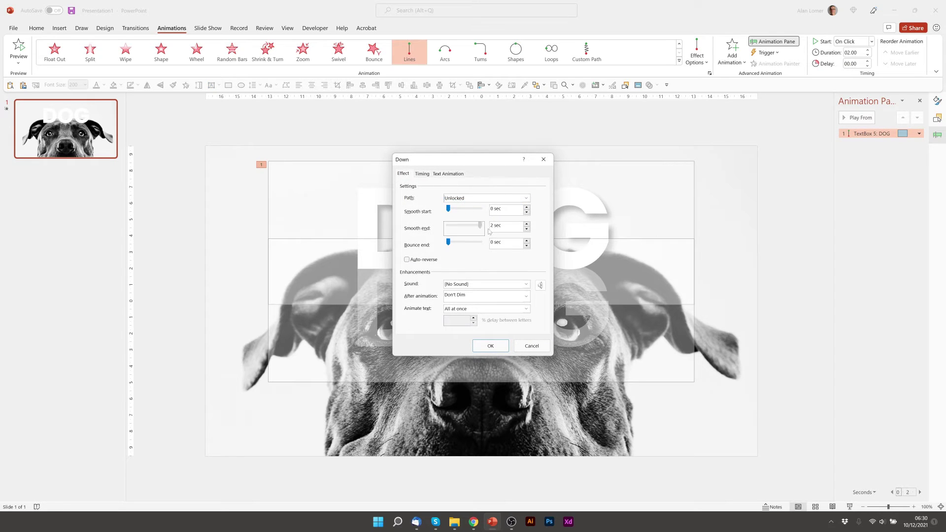
pyautogui.click(490, 346)
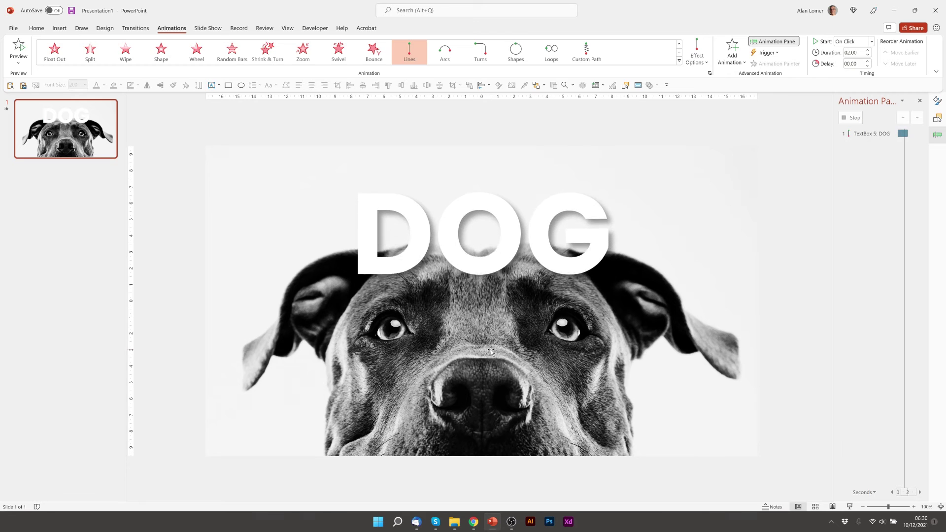
pyautogui.click(868, 55)
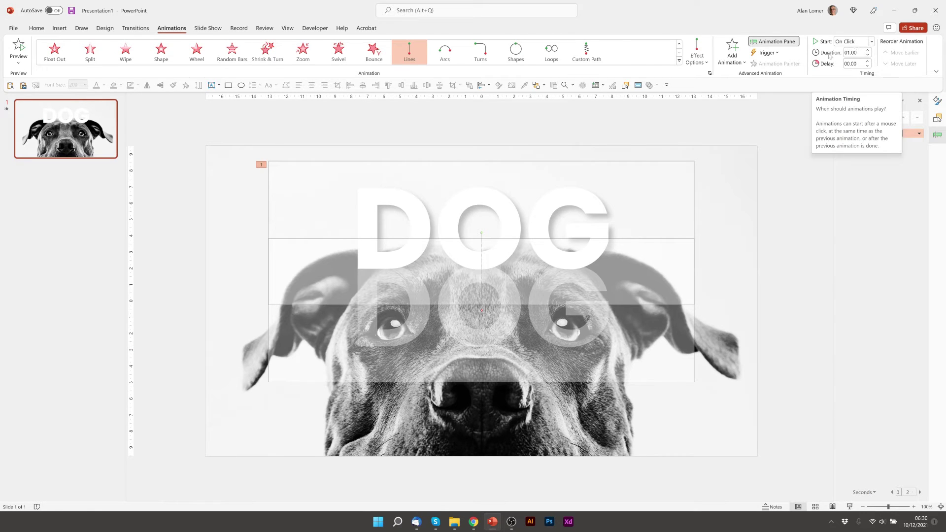
pyautogui.hotkey('alt', 'h')
pyautogui.press('g')
pyautogui.click(548, 235)
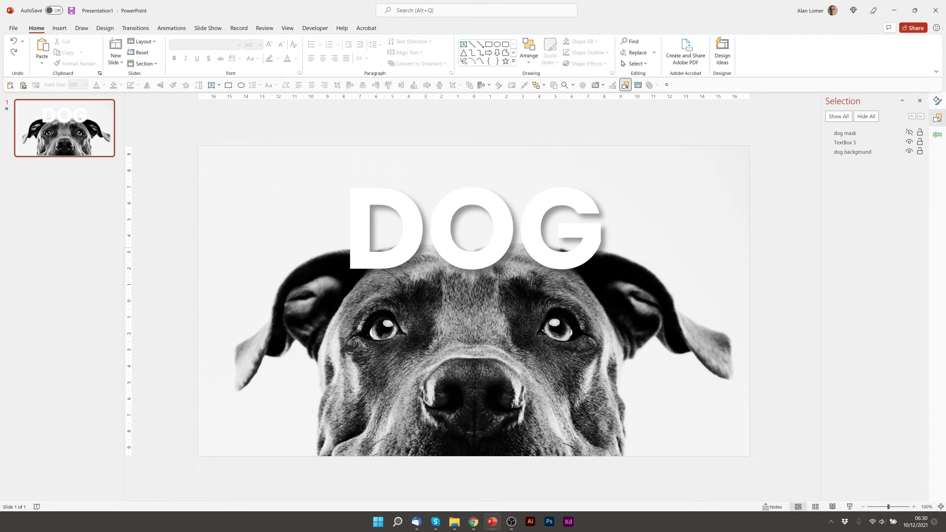
# Unhide the dog mask in the Selection Pane so its head covers the bottom of DOG
pyautogui.click(909, 132)
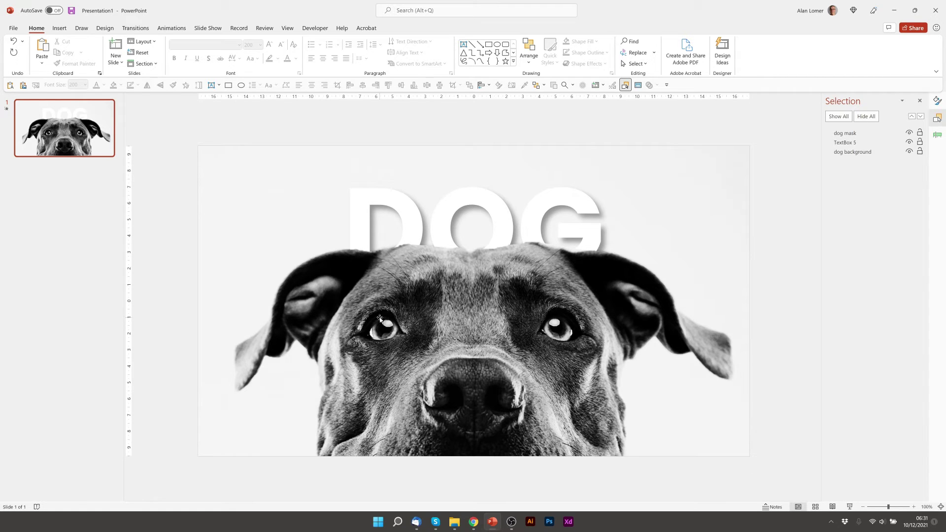
# Add a Fade entrance to DOG, order it before the Down motion, and set the motion to With Previous
pyautogui.click(856, 146)
pyautogui.click(171, 28)
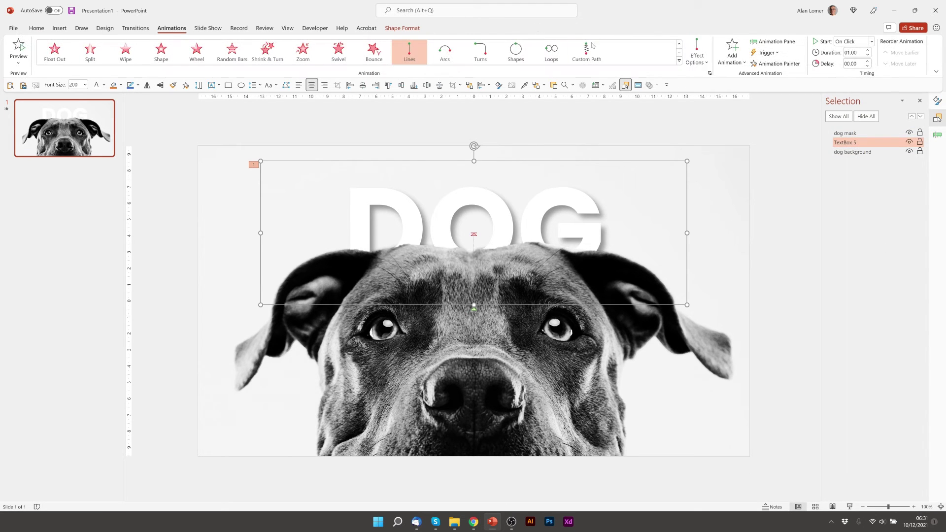
pyautogui.click(733, 57)
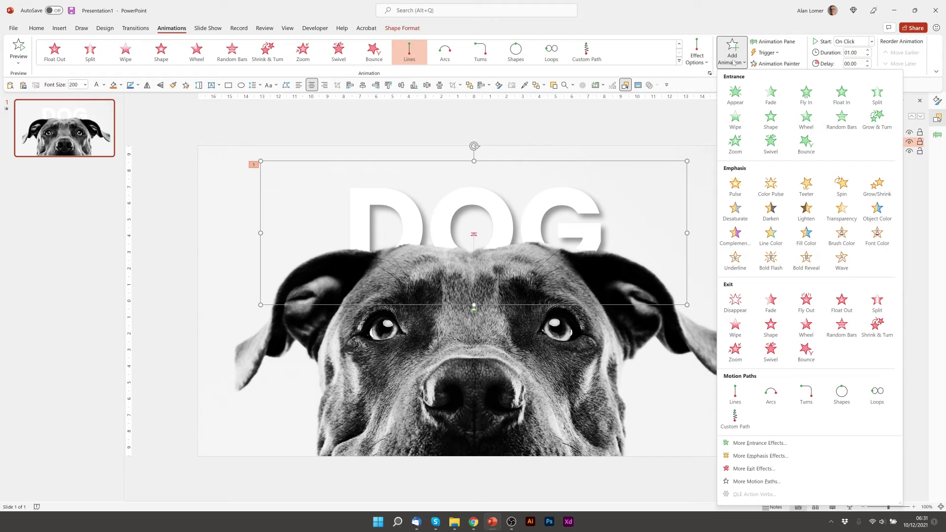
pyautogui.click(769, 95)
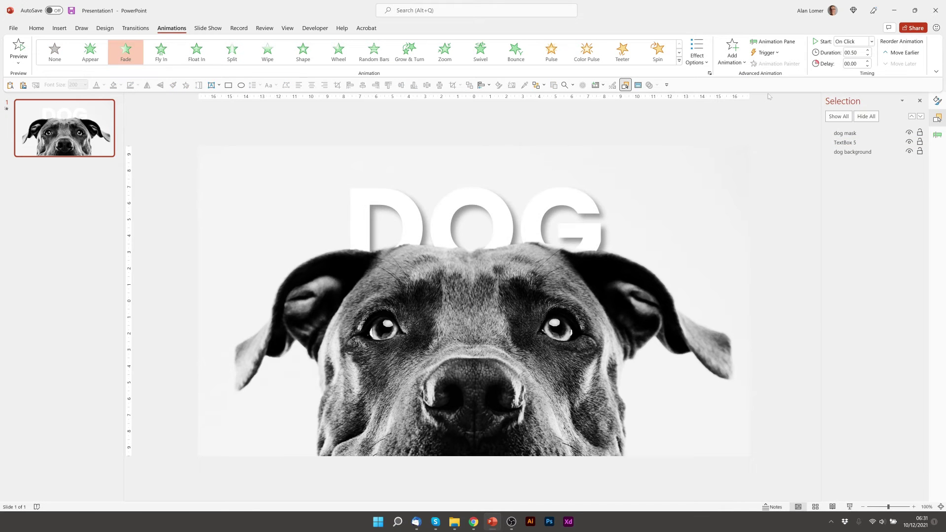
pyautogui.click(774, 42)
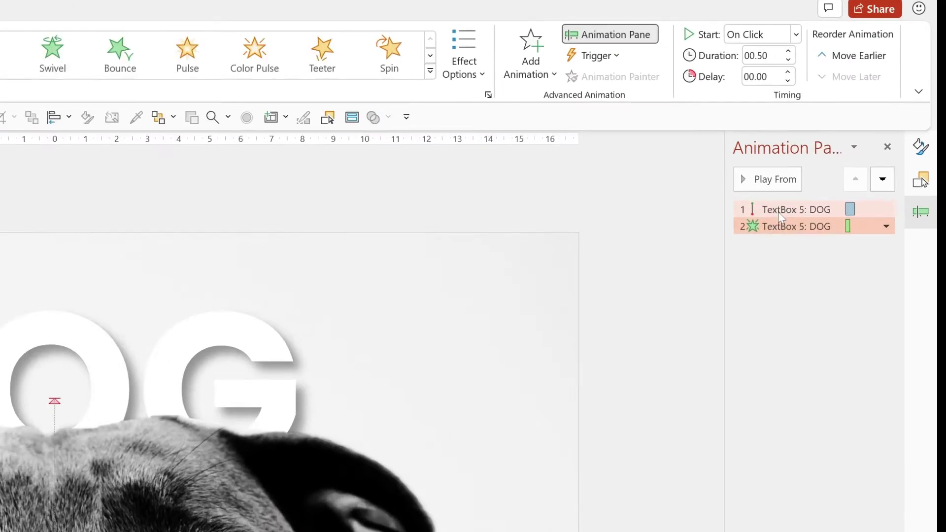
pyautogui.moveTo(778, 212); pyautogui.dragTo(783, 241)
pyautogui.click(754, 34)
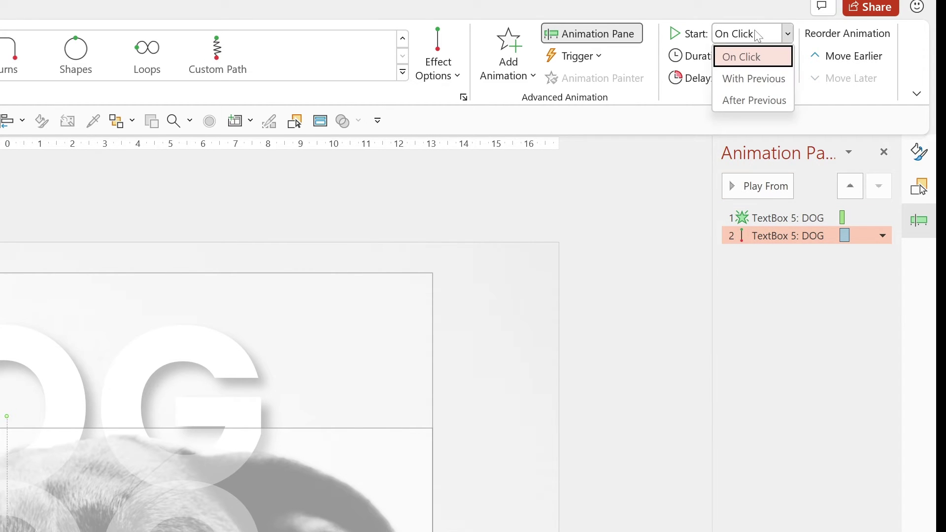
pyautogui.click(754, 79)
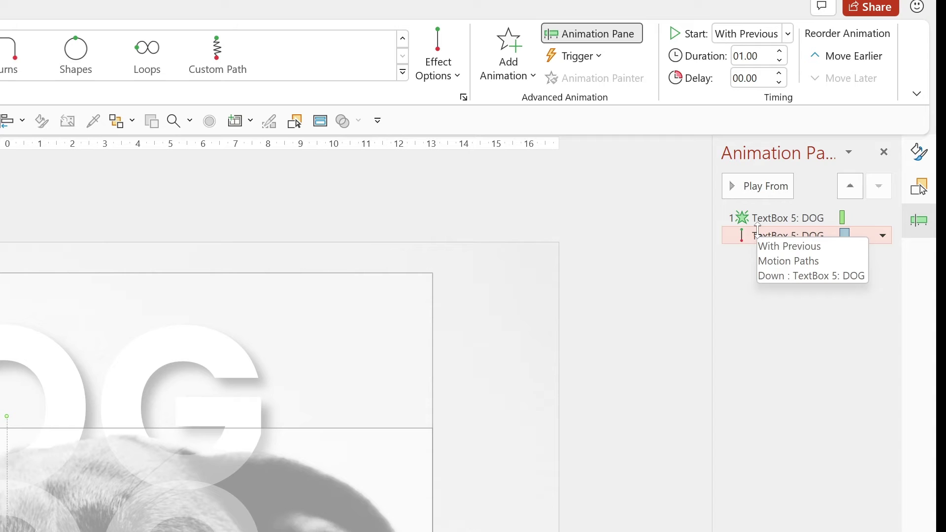
pyautogui.click(758, 231)
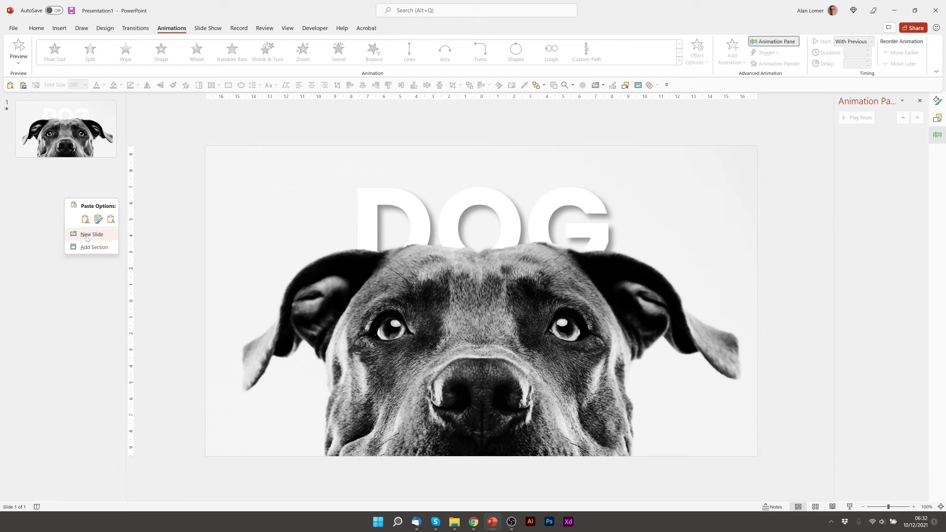
# Add a blank second slide and insert the stock 'panda' photo on a black background
pyautogui.click(87, 235)
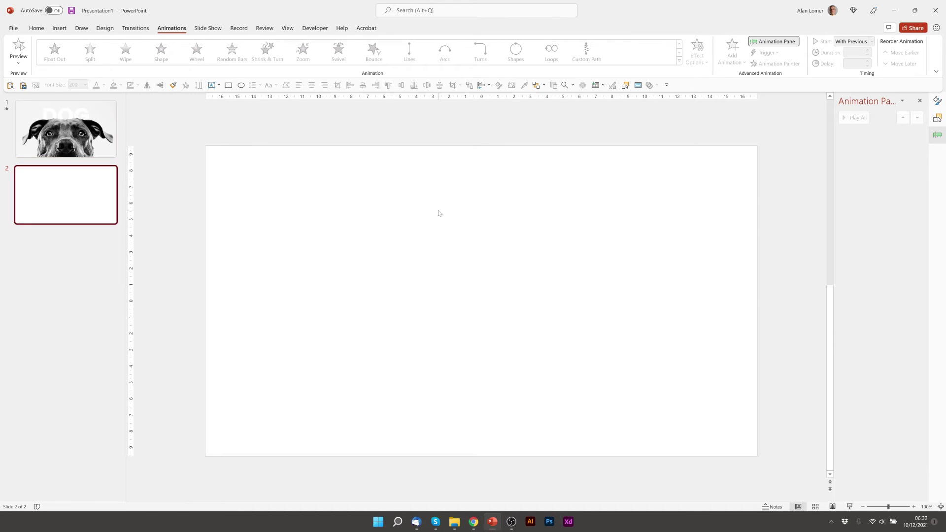
pyautogui.click(59, 28)
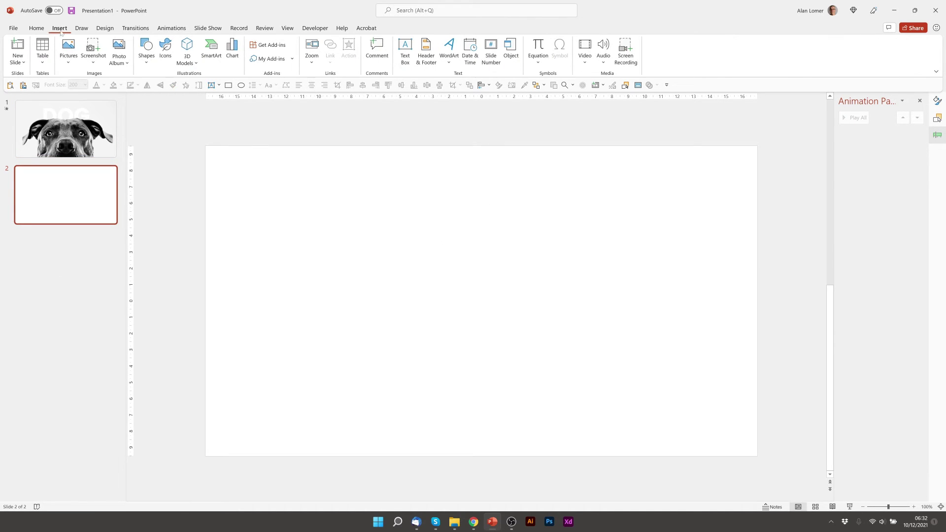
pyautogui.click(72, 63)
pyautogui.click(91, 103)
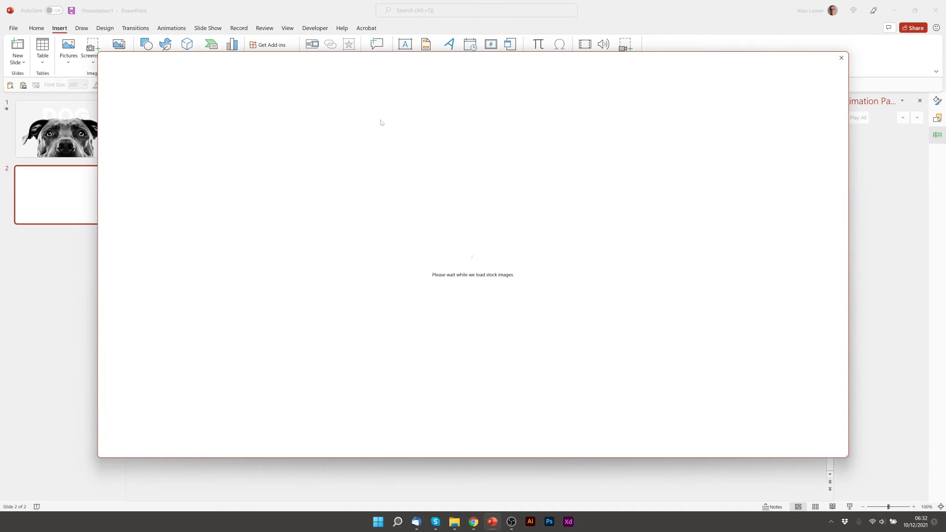
pyautogui.write('panda')
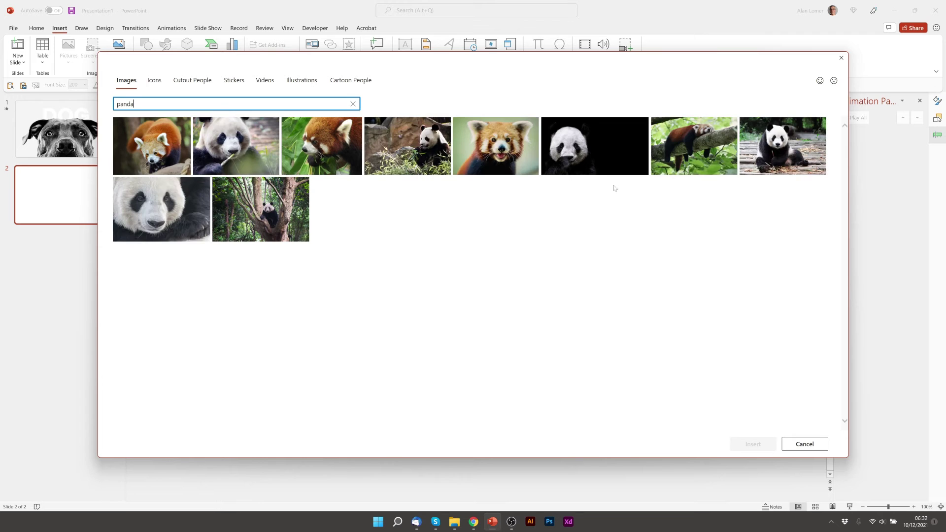
pyautogui.click(592, 144)
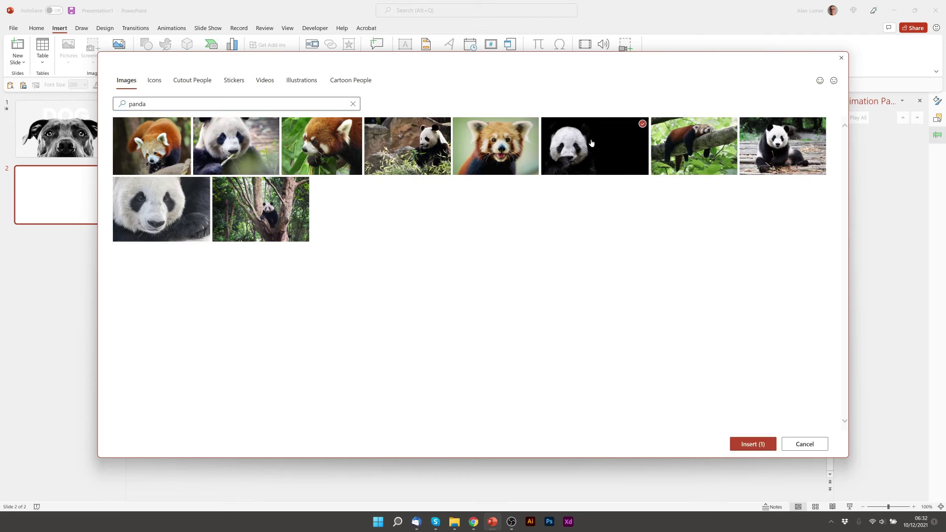
pyautogui.click(747, 444)
# Crop the panda photo to 16:9 and enlarge it to fill the slide from the top-left corner
pyautogui.click(849, 62)
pyautogui.moveTo(865, 107)
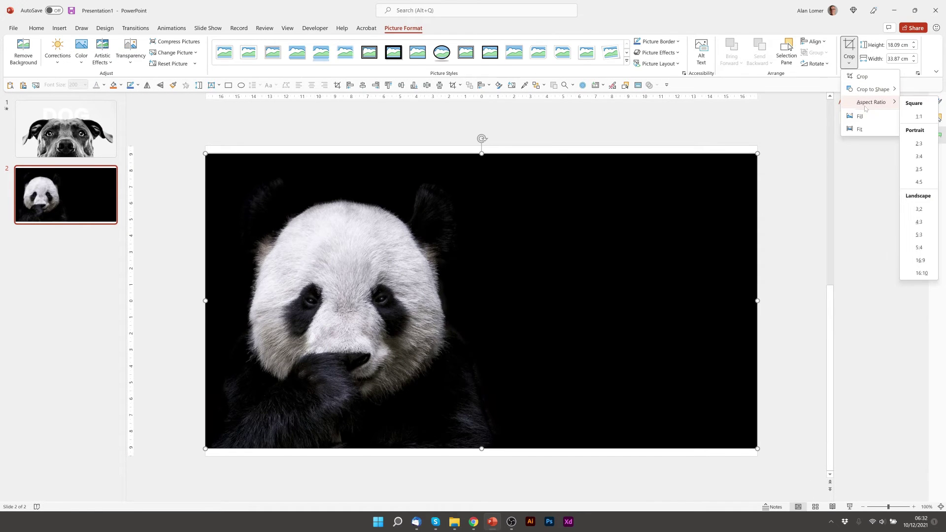
pyautogui.click(920, 262)
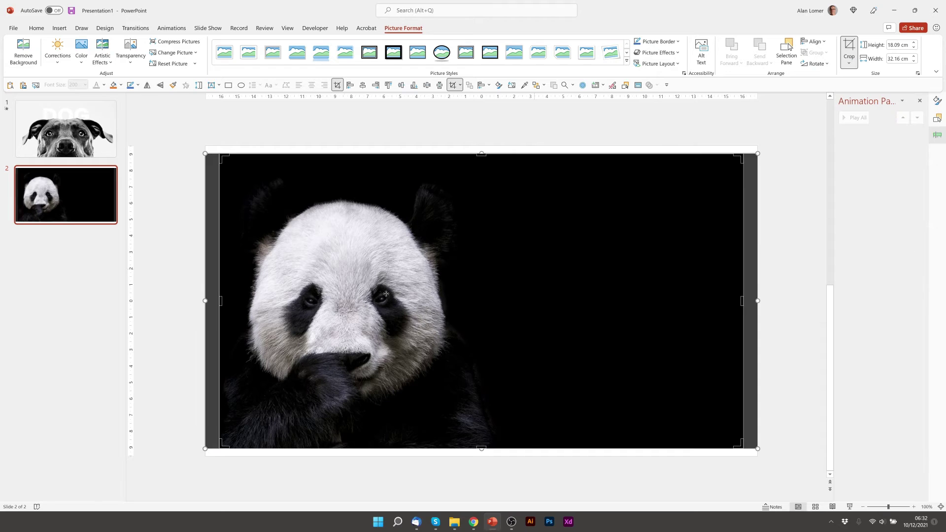
pyautogui.click(180, 337)
pyautogui.moveTo(407, 251); pyautogui.dragTo(394, 244)
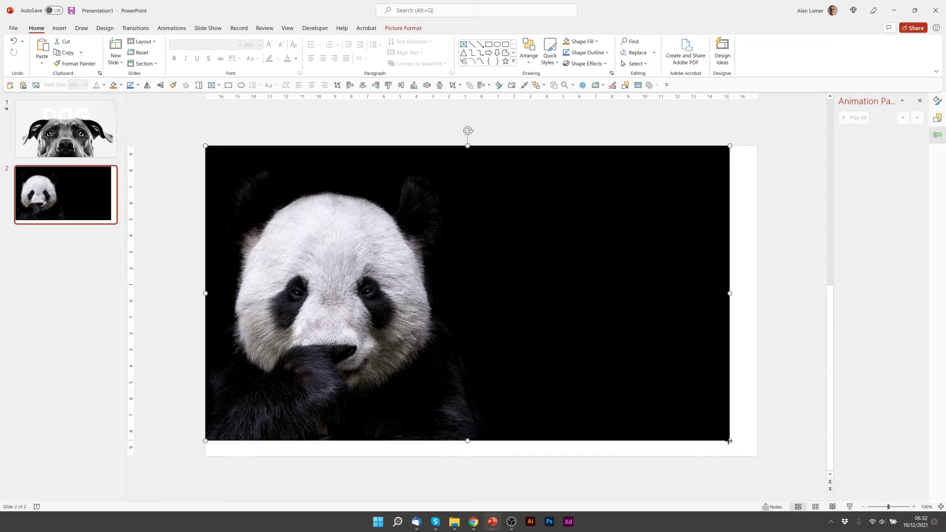
pyautogui.moveTo(729, 441); pyautogui.dragTo(757, 457)
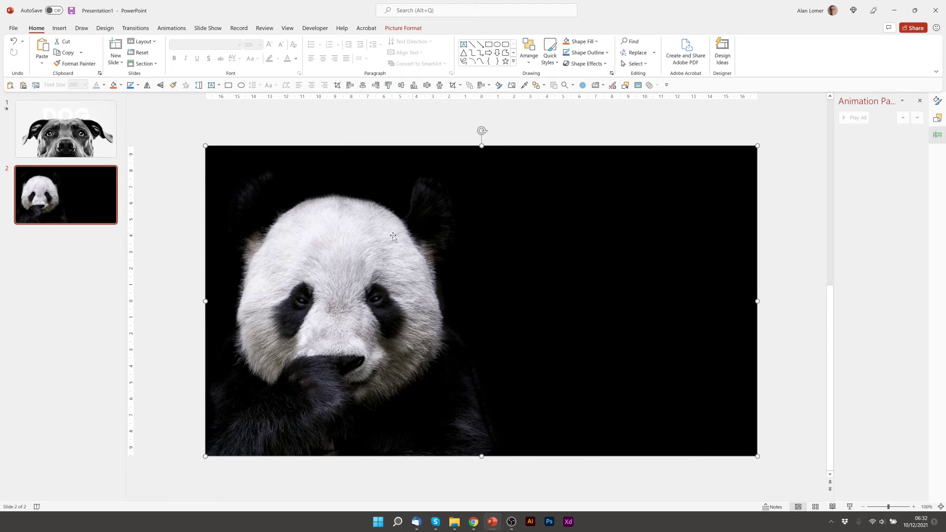
# Make the panda photo black and white by setting Picture Color saturation to 0%
pyautogui.rightClick(480, 190)
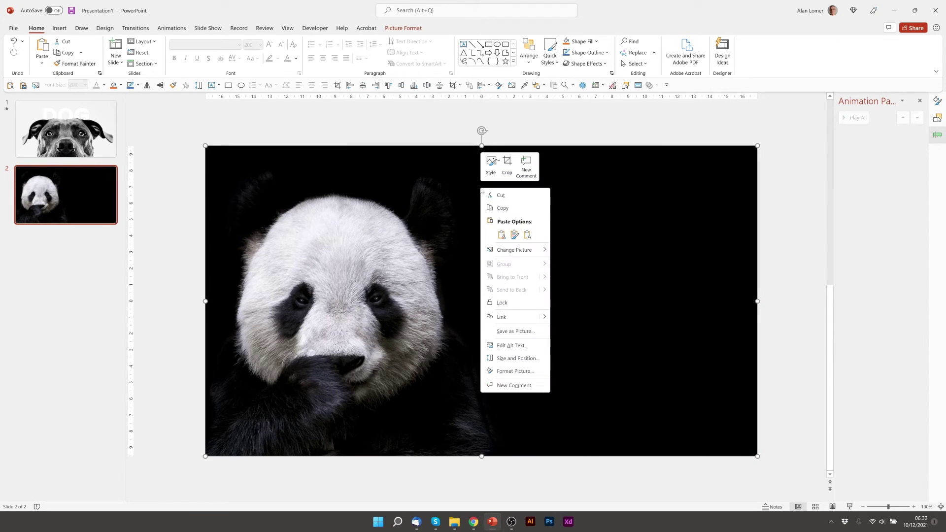
pyautogui.click(511, 371)
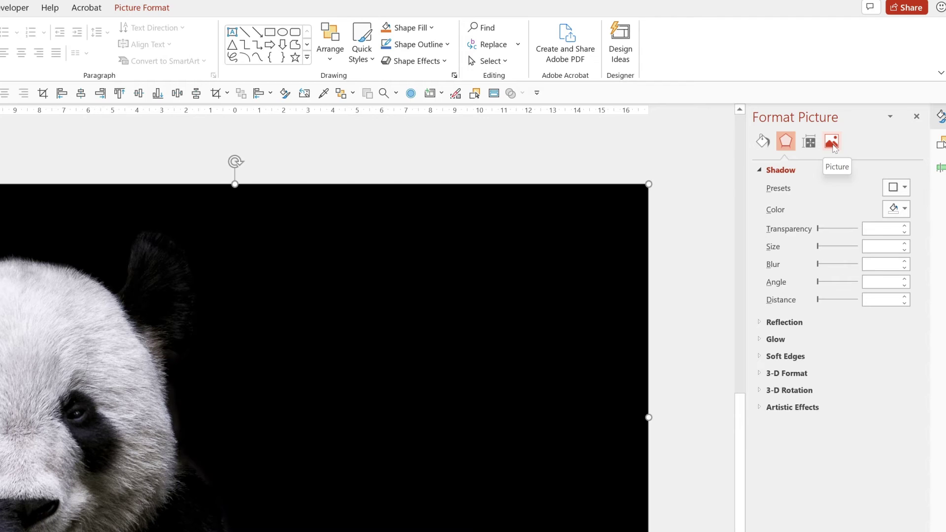
pyautogui.click(832, 143)
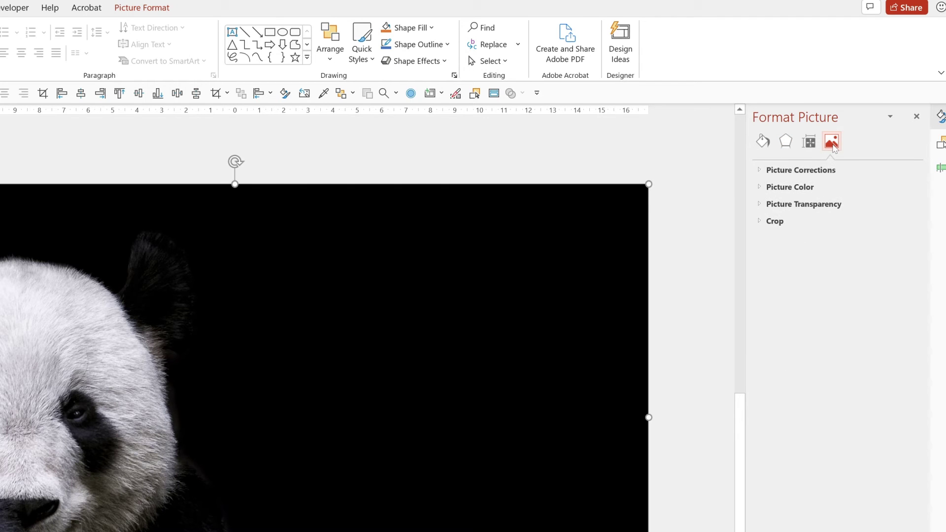
pyautogui.click(759, 189)
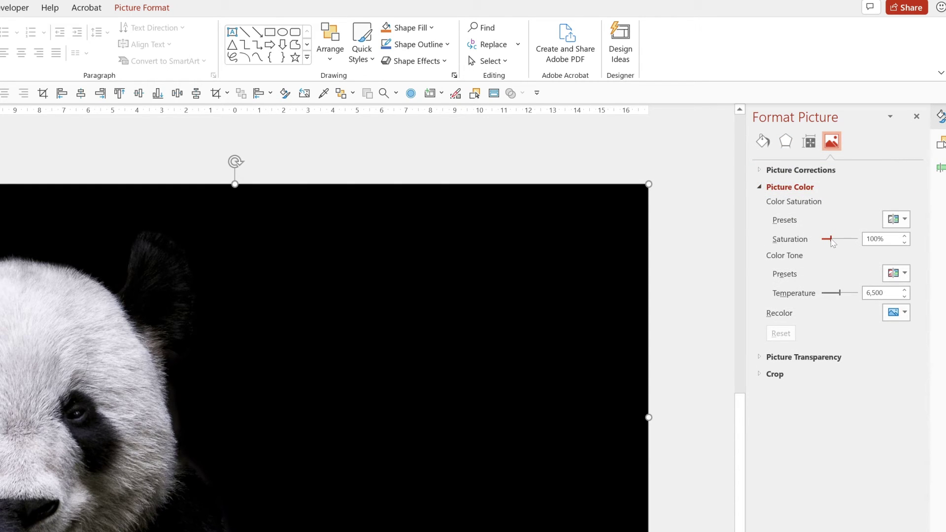
pyautogui.moveTo(831, 239); pyautogui.dragTo(805, 238)
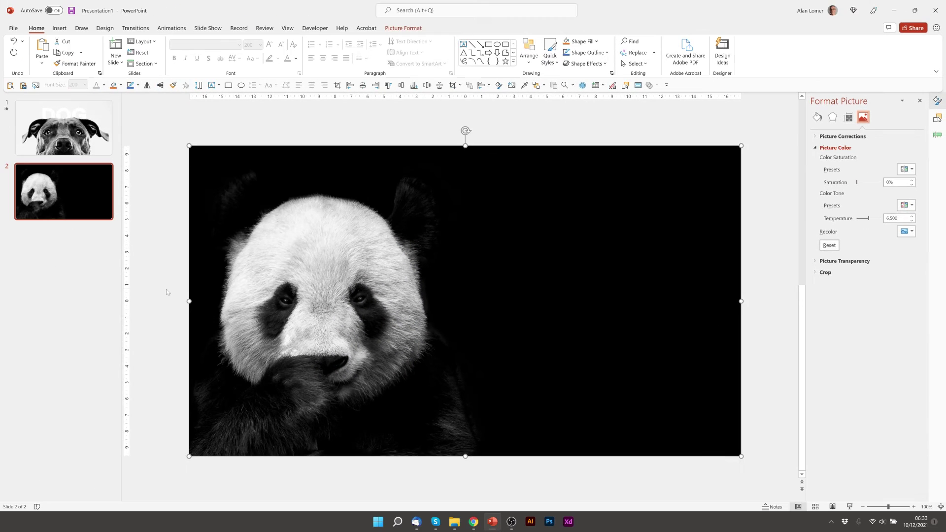
# Draw a text box right of the panda's head, type PANDA, and set it in Poppins
pyautogui.click(211, 85)
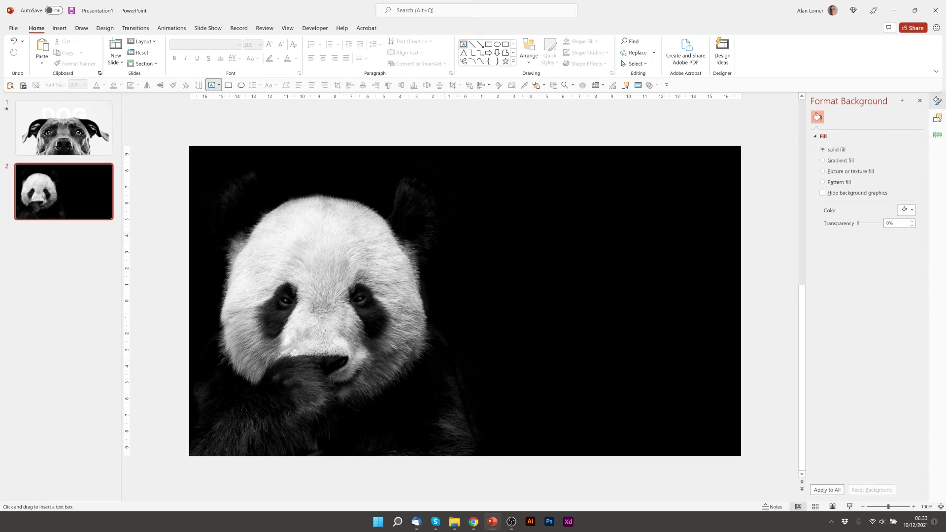
pyautogui.moveTo(442, 231); pyautogui.dragTo(640, 338)
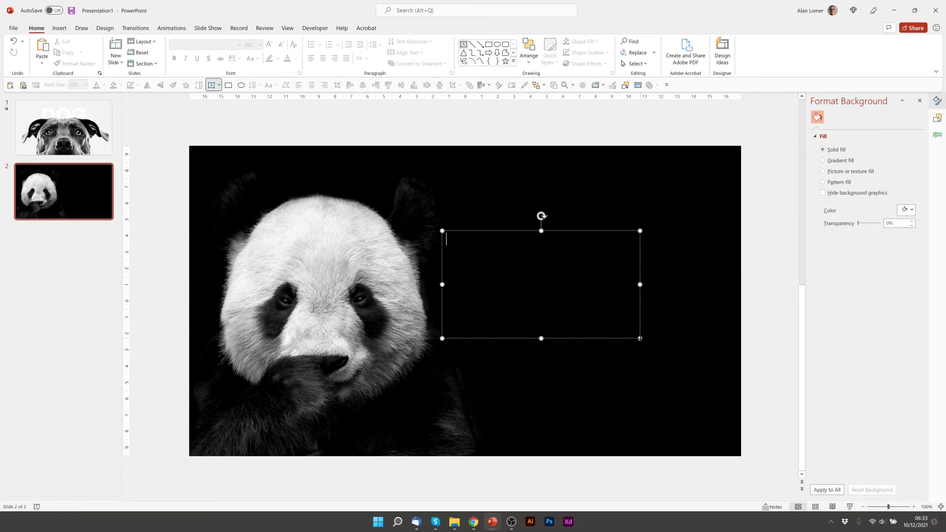
pyautogui.write('PAN')
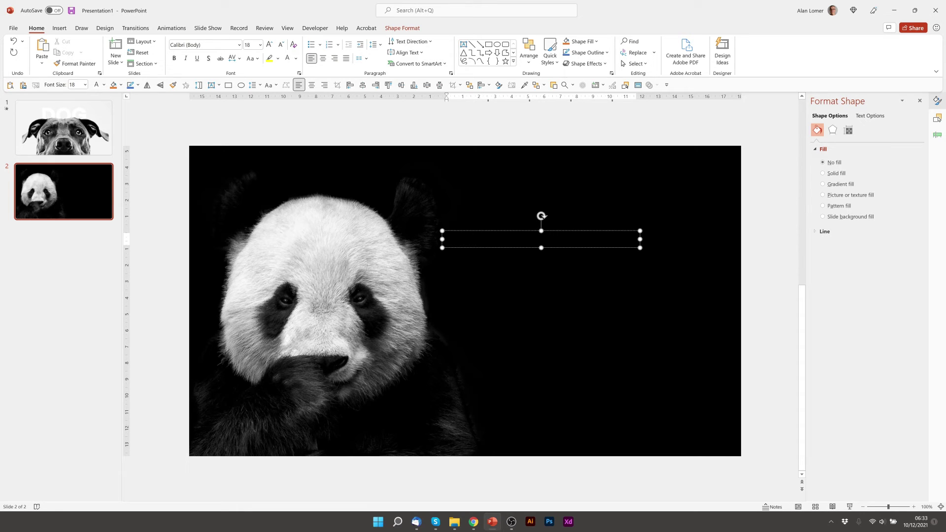
pyautogui.hotkey('ctrl', 'a')
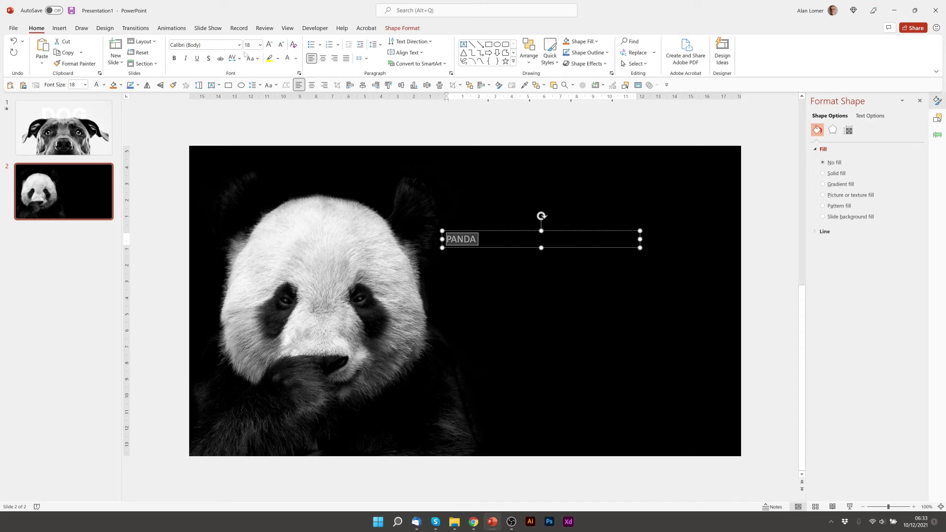
pyautogui.click(212, 45)
pyautogui.write('Poppins')
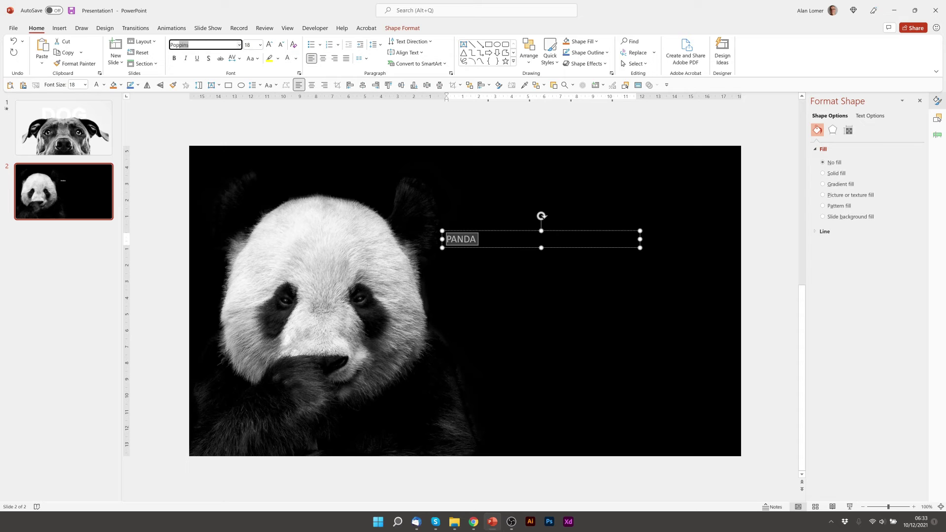
pyautogui.press('Return')
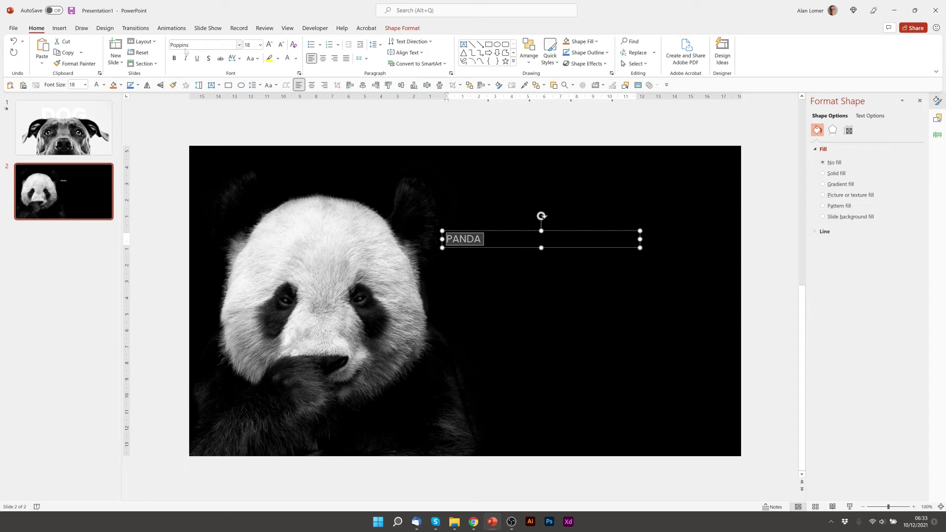
# Make PANDA bold at 115 pt on one line and position it beside the panda's face
pyautogui.hotkey('ctrl', 'b')
pyautogui.hotkey('ctrl', 'shift', '.')
pyautogui.hotkey('ctrl', 'shift', '.')
pyautogui.hotkey('ctrl', 'shift', '.')
pyautogui.hotkey('ctrl', 'shift', '.')
pyautogui.hotkey('ctrl', 'shift', '.')
pyautogui.hotkey('ctrl', 'shift', '.')
pyautogui.hotkey('ctrl', 'shift', '.')
pyautogui.hotkey('ctrl', 'shift', '.')
pyautogui.hotkey('ctrl', 'shift', '.')
pyautogui.hotkey('ctrl', 'shift', '.')
pyautogui.hotkey('ctrl', 'shift', '.')
pyautogui.hotkey('ctrl', 'shift', '.')
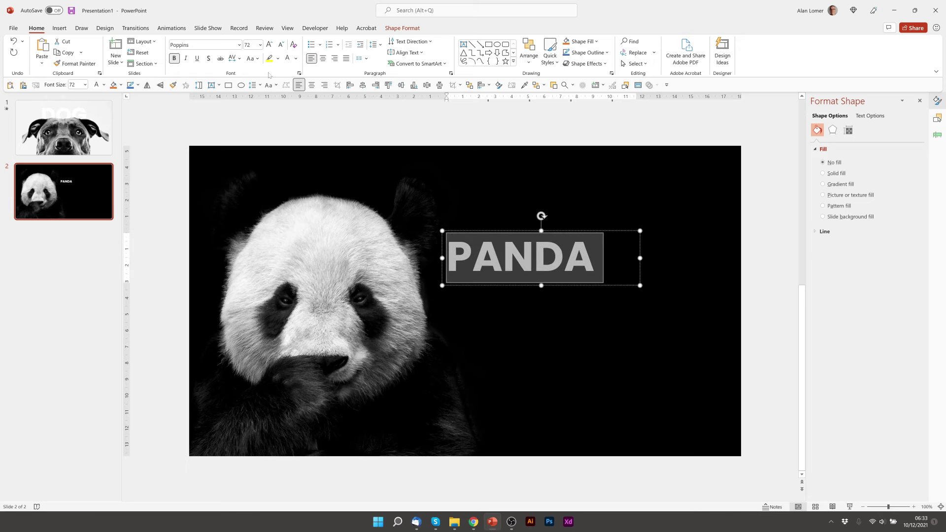
pyautogui.hotkey('ctrl', 'shift', '.')
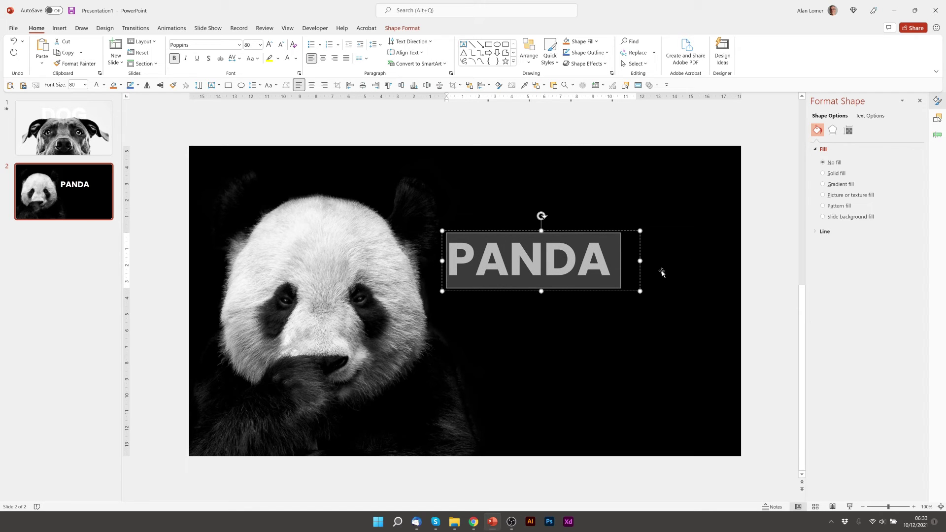
pyautogui.moveTo(640, 292); pyautogui.dragTo(674, 317)
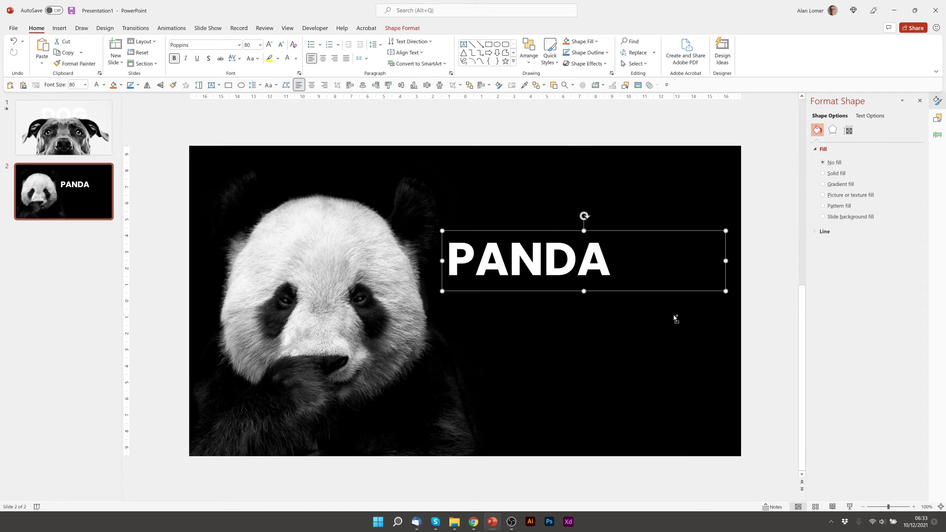
pyautogui.hotkey('ctrl', 'shift', '.')
pyautogui.hotkey('ctrl', 'shift', '.')
pyautogui.hotkey('ctrl', 'shift', '.')
pyautogui.hotkey('ctrl', 'shift', '.')
pyautogui.hotkey('ctrl', 'shift', ',')
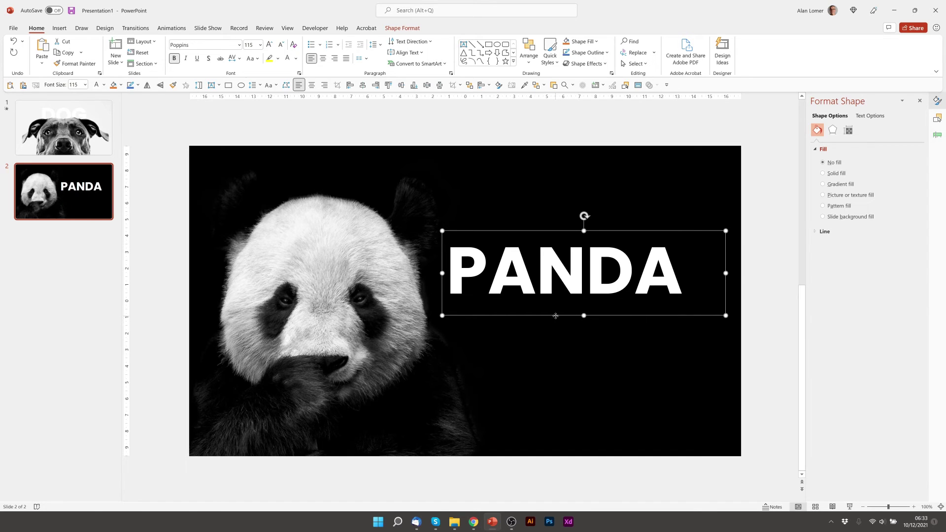
pyautogui.moveTo(556, 316); pyautogui.dragTo(519, 331)
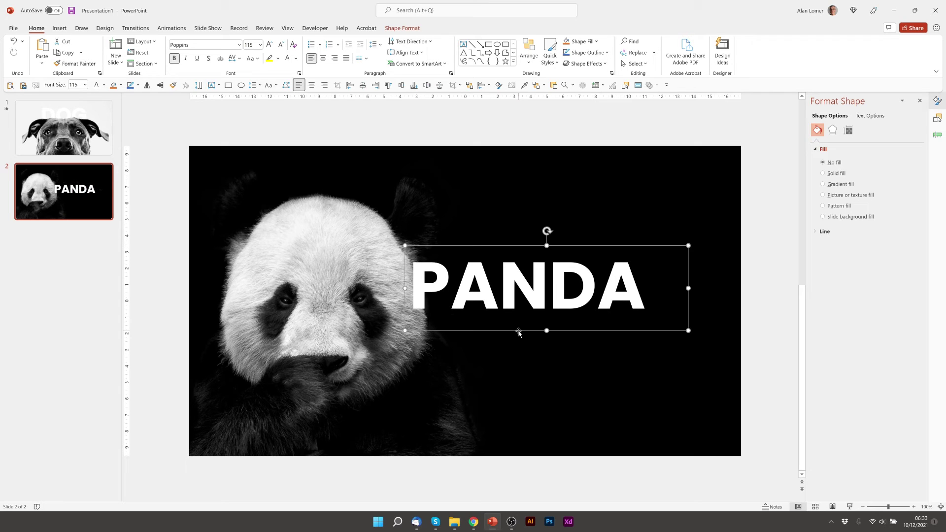
# Duplicate the panda photo, align it left, and remove its background, keeping the panda's left edge
pyautogui.click(293, 226)
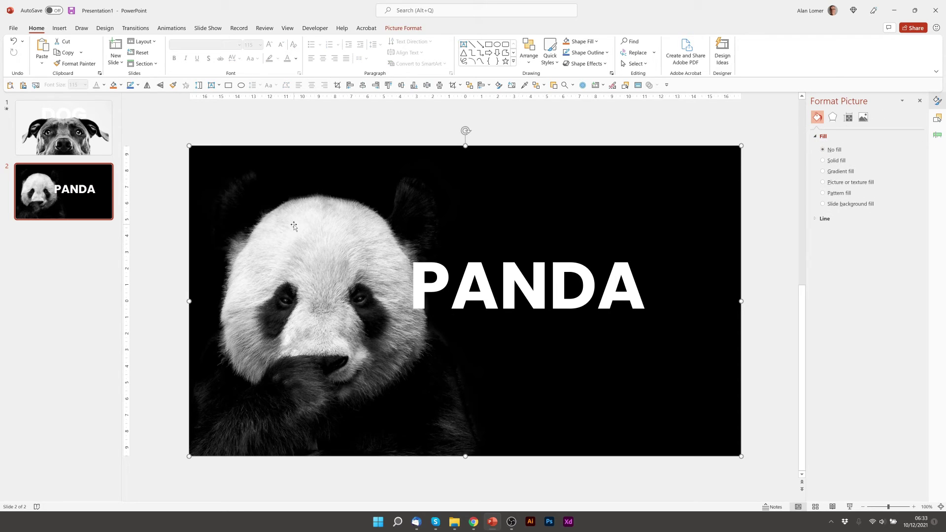
pyautogui.hotkey('ctrl', 'd')
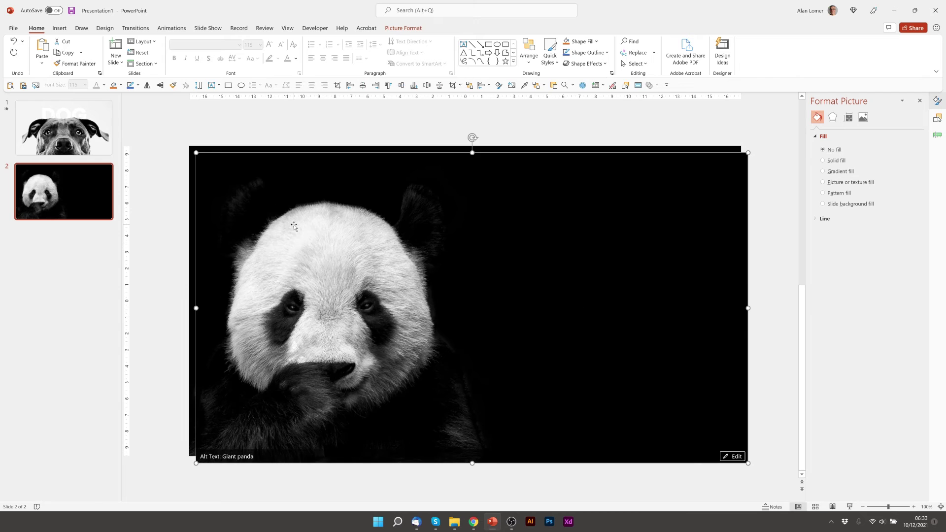
pyautogui.click(350, 85)
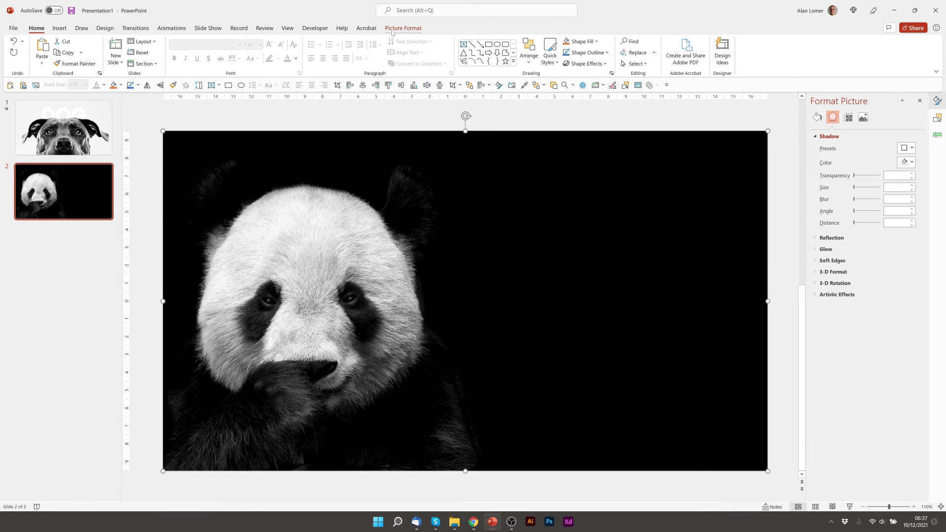
pyautogui.click(392, 30)
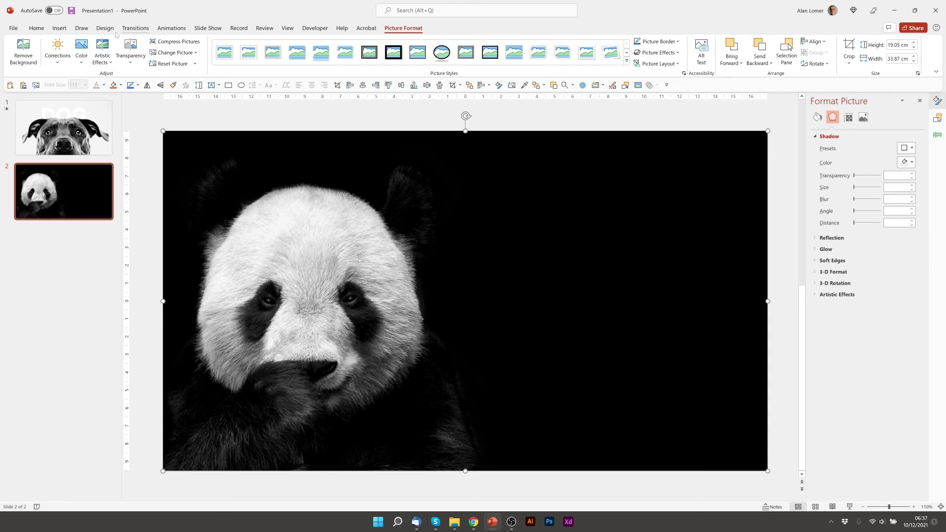
pyautogui.click(23, 52)
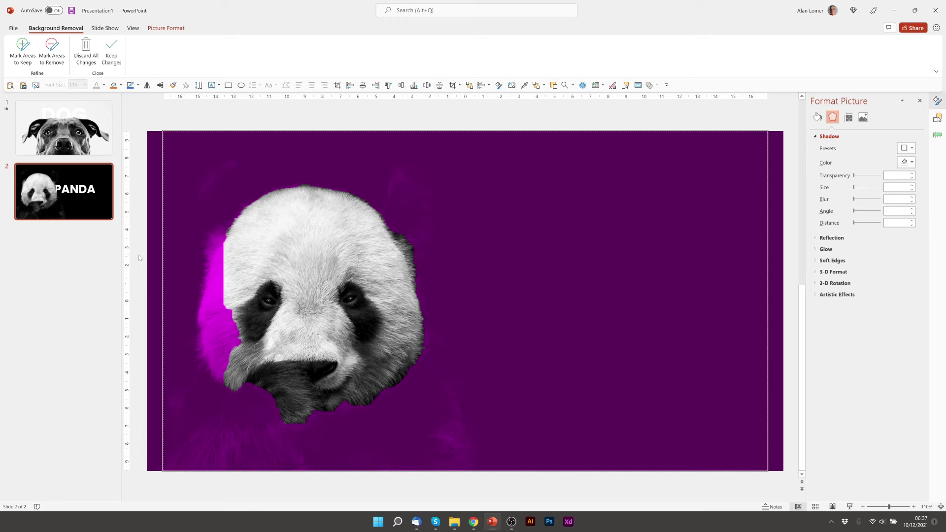
pyautogui.click(22, 54)
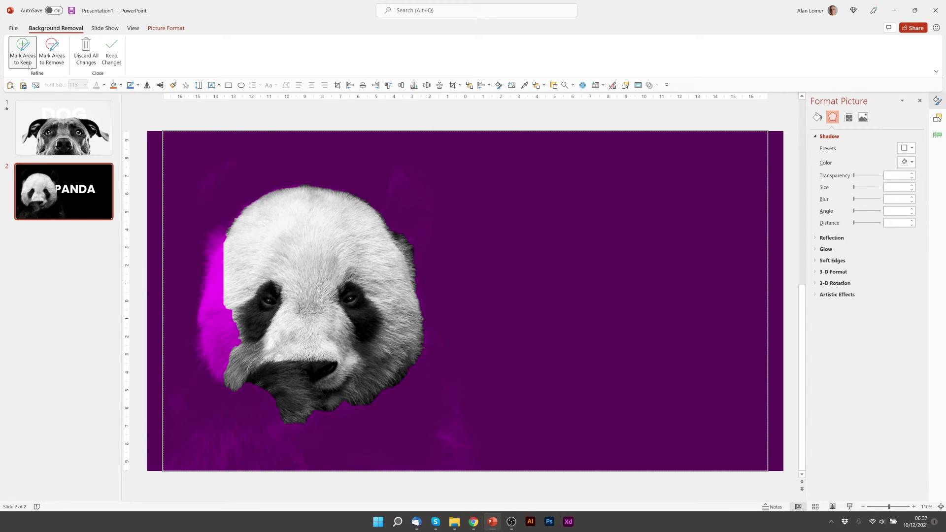
pyautogui.moveTo(220, 375)
pyautogui.mouseDown()
pyautogui.moveTo(210, 365)
pyautogui.moveTo(207, 301)
pyautogui.moveTo(218, 239)
pyautogui.moveTo(236, 345)
pyautogui.moveTo(229, 340)
pyautogui.moveTo(224, 377)
pyautogui.moveTo(209, 340)
pyautogui.moveTo(217, 266)
pyautogui.moveTo(221, 355)
pyautogui.mouseUp()
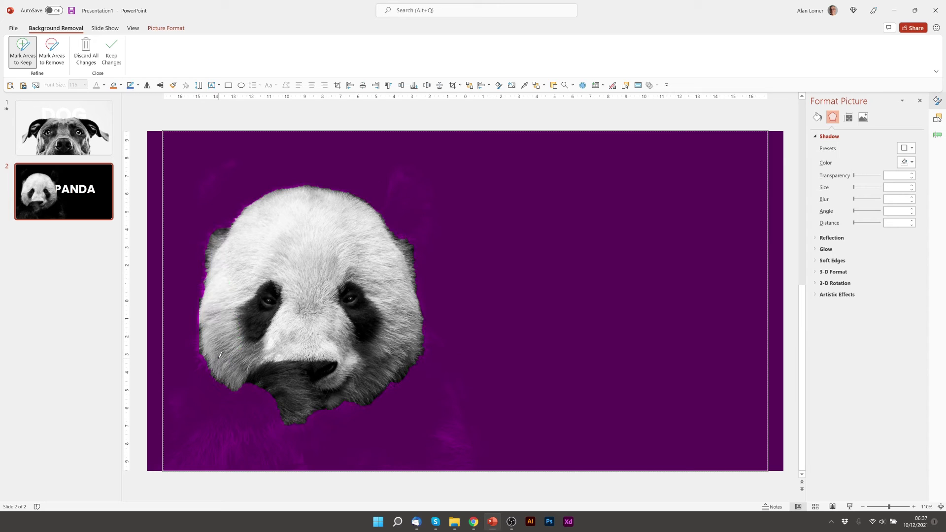
pyautogui.click(111, 54)
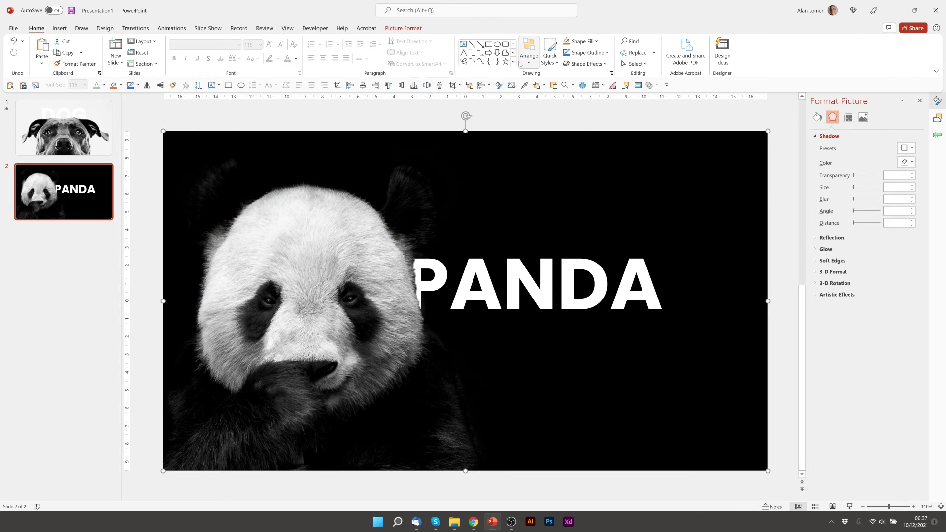
# Rename Picture 4 to 'panda mask' in the Selection Pane
pyautogui.click(528, 49)
pyautogui.click(556, 236)
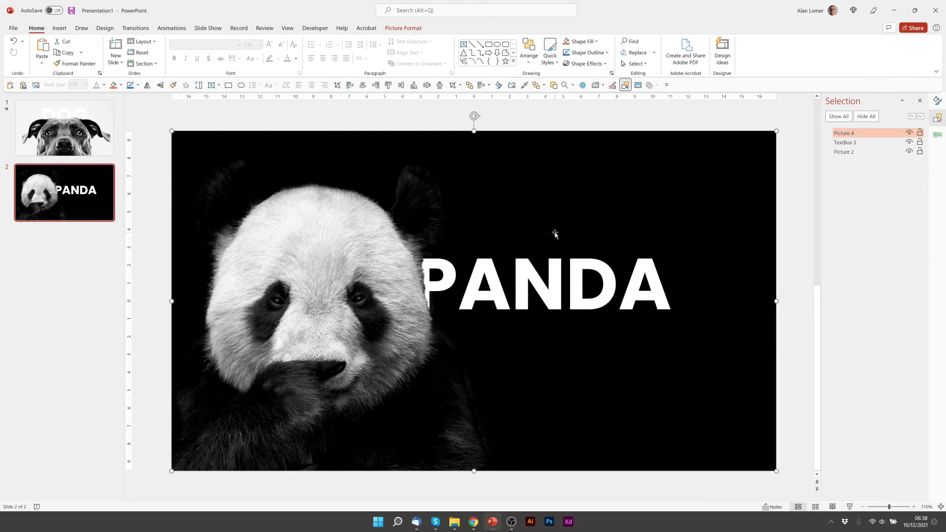
pyautogui.click(842, 135)
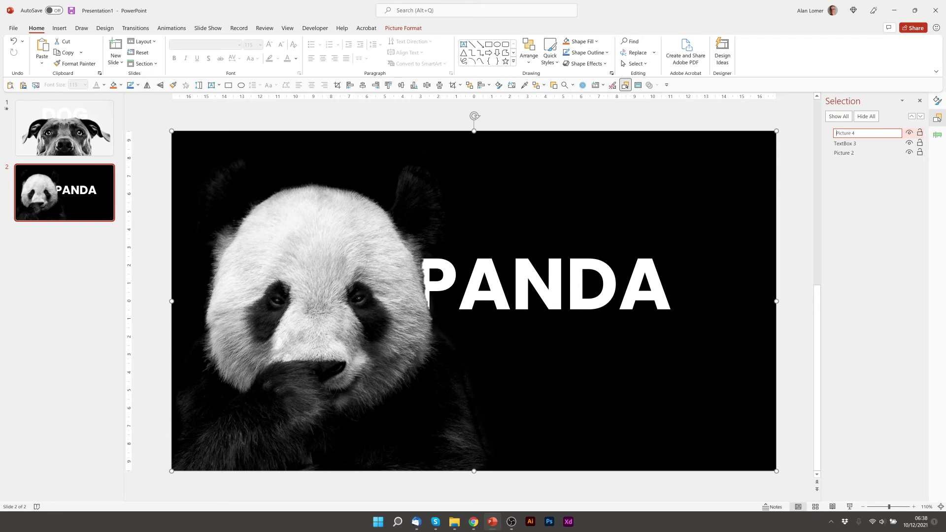
pyautogui.hotkey('ctrl', 'a')
pyautogui.write('panda mask')
pyautogui.keyDown('ctrl'); pyautogui.click(845, 143); pyautogui.keyUp('ctrl')
# Rename Picture 2 to 'panda background' and select the PANDA text box
pyautogui.click(835, 153)
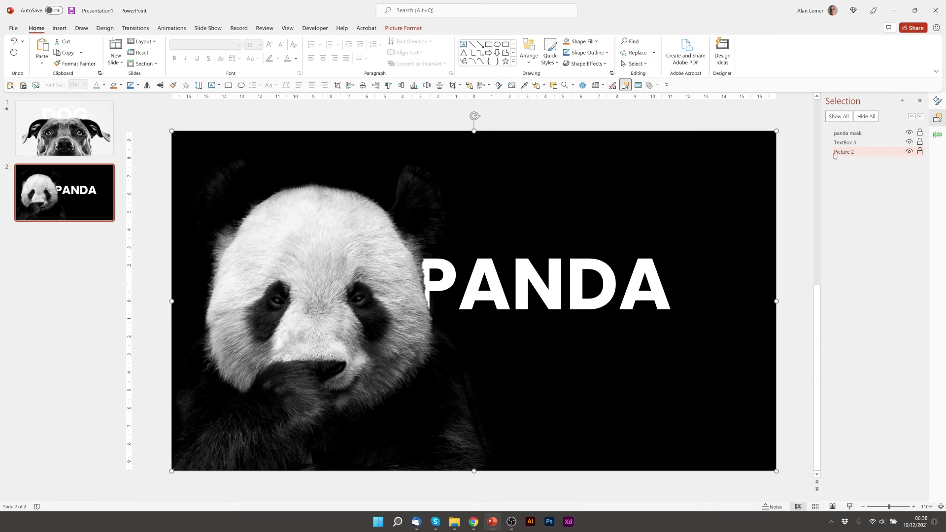
pyautogui.click(854, 153)
pyautogui.write('panda')
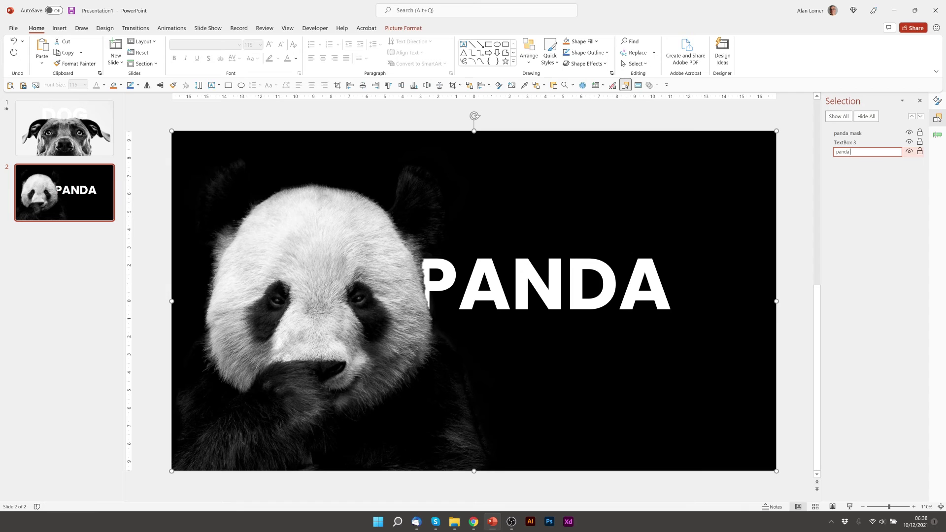
pyautogui.write(' background')
pyautogui.press('Return')
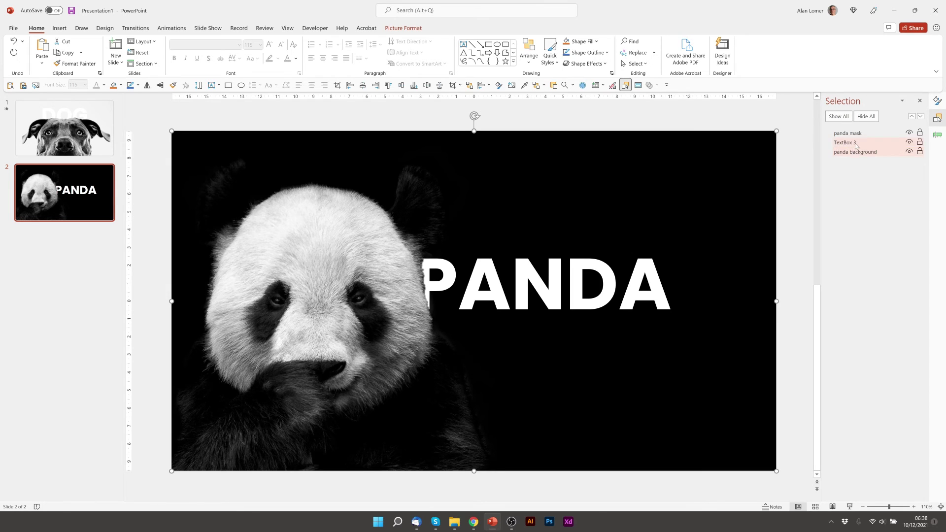
pyautogui.click(856, 143)
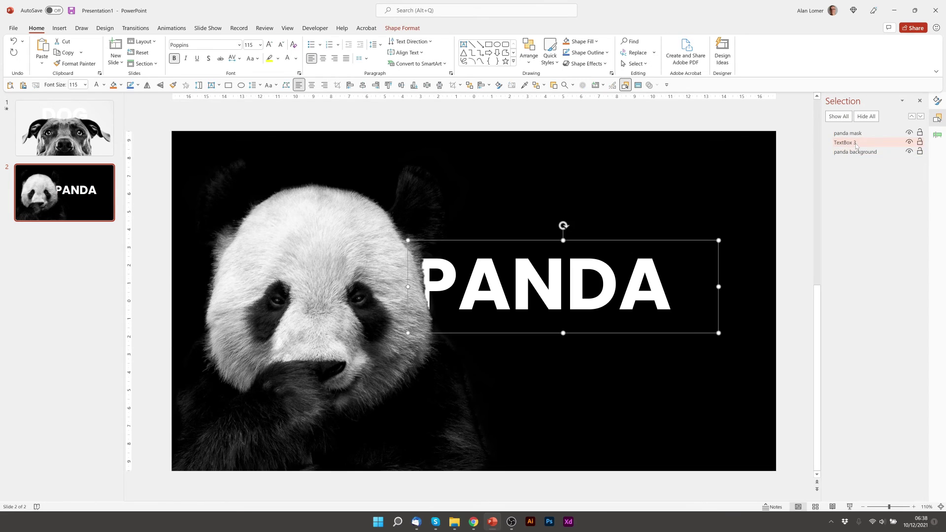
pyautogui.click(700, 238)
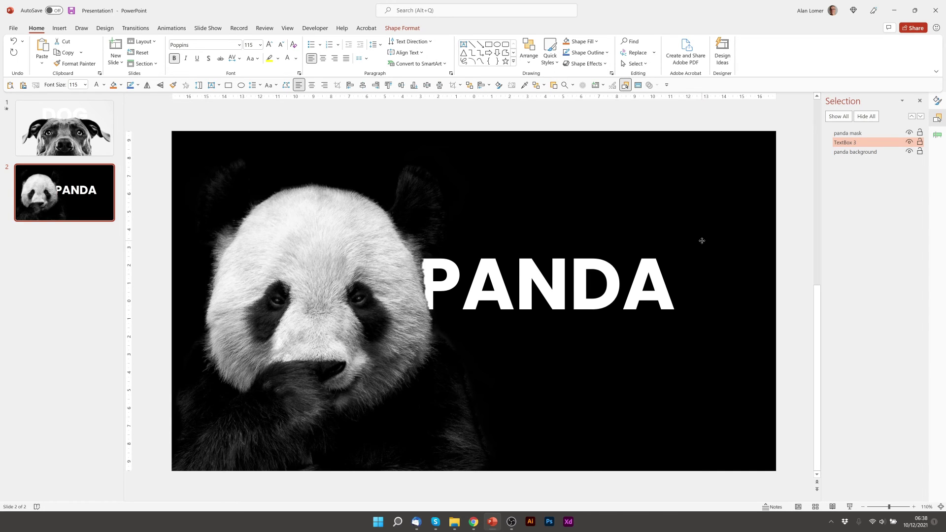
pyautogui.click(701, 240)
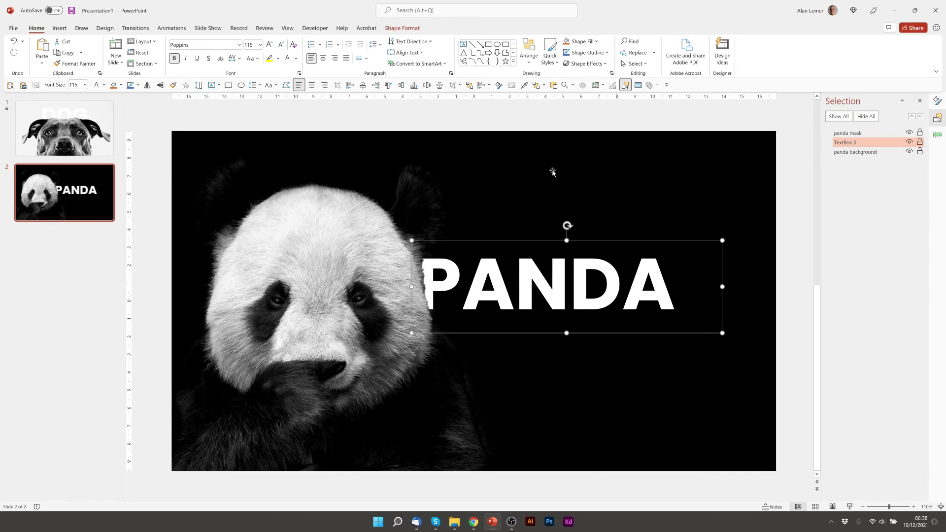
# Apply a Lines motion path to PANDA, direction Left, with the path reversed
pyautogui.click(170, 28)
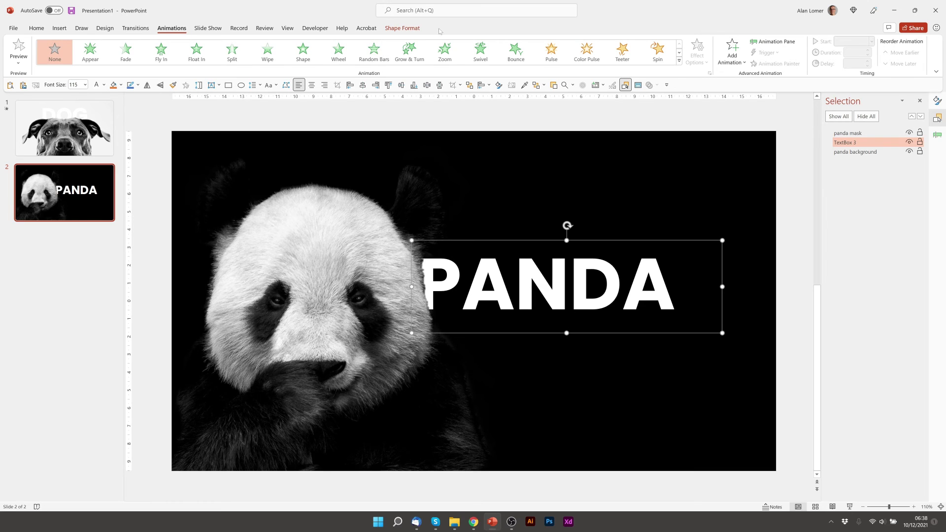
pyautogui.click(680, 61)
pyautogui.click(54, 257)
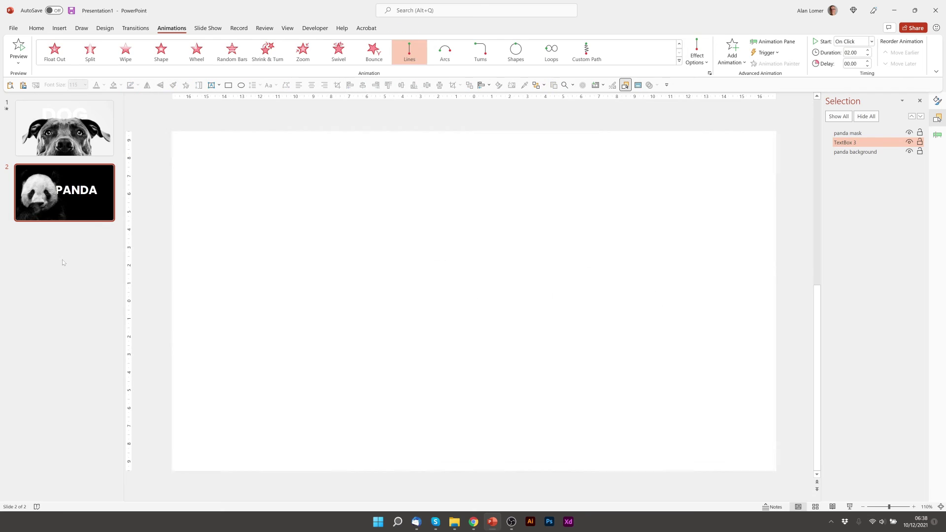
pyautogui.click(698, 57)
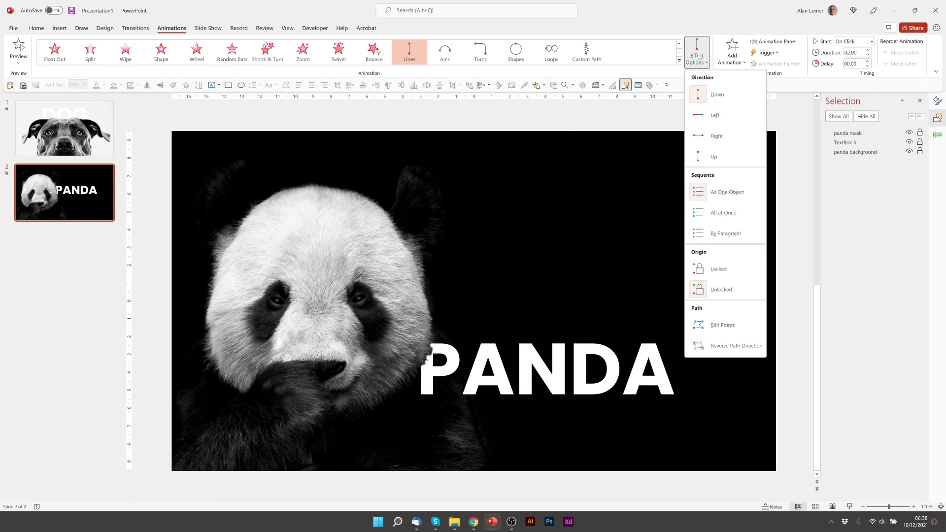
pyautogui.click(703, 115)
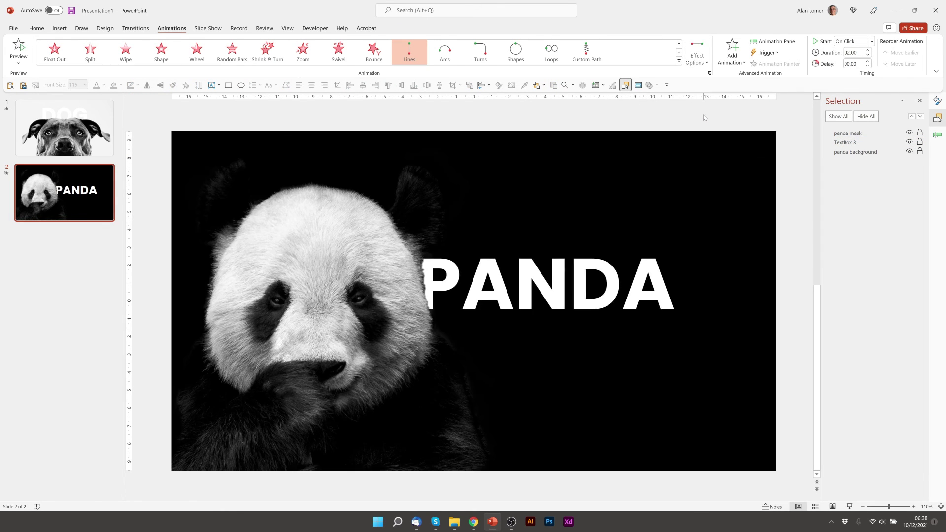
pyautogui.click(697, 57)
pyautogui.click(729, 344)
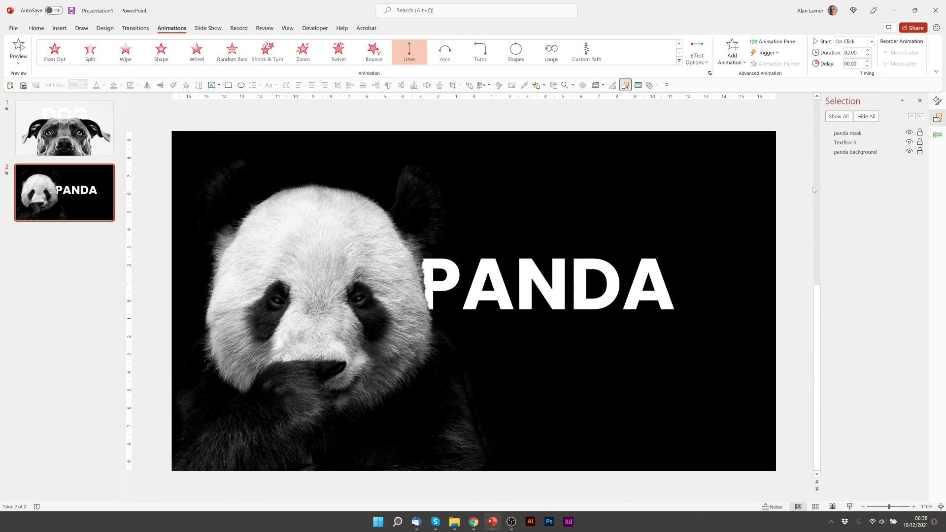
# Give the PANDA motion a smooth start of 0 and a 1-second smooth end
pyautogui.click(845, 143)
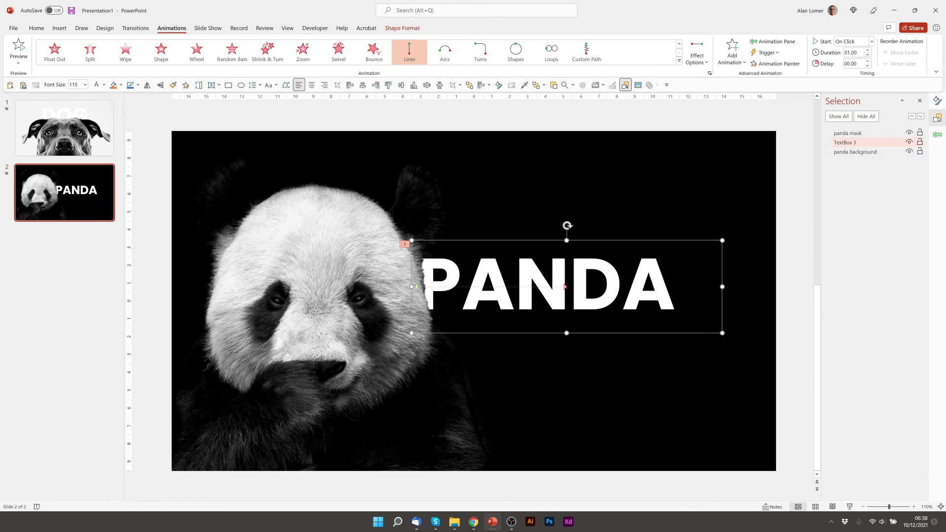
pyautogui.click(772, 42)
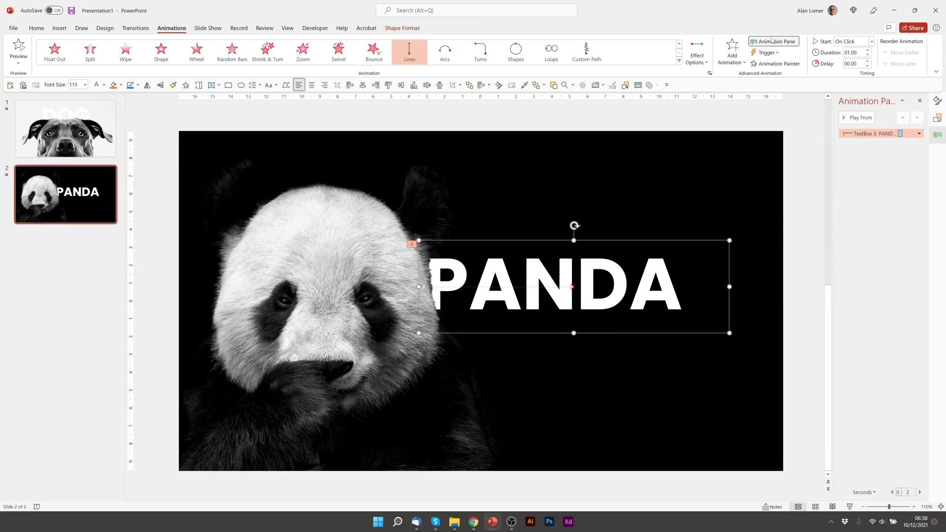
pyautogui.doubleClick(858, 134)
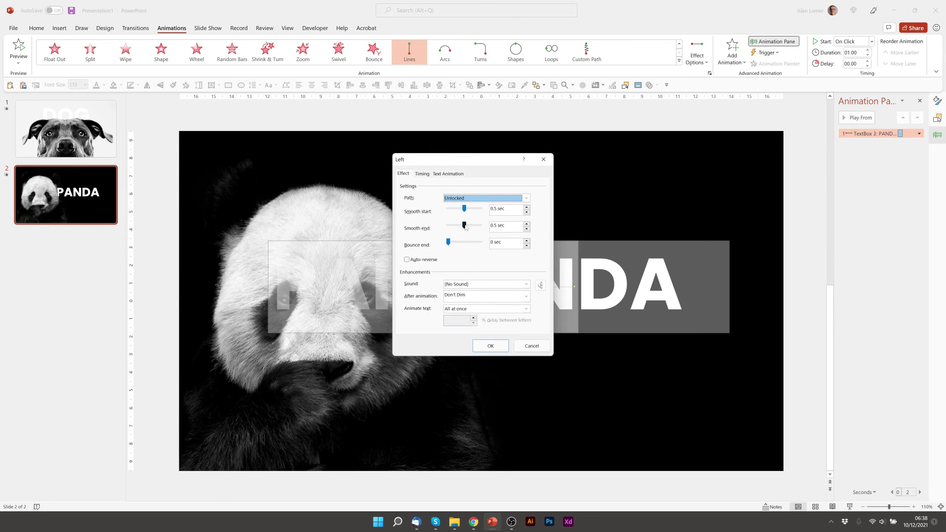
pyautogui.moveTo(463, 225); pyautogui.dragTo(480, 225)
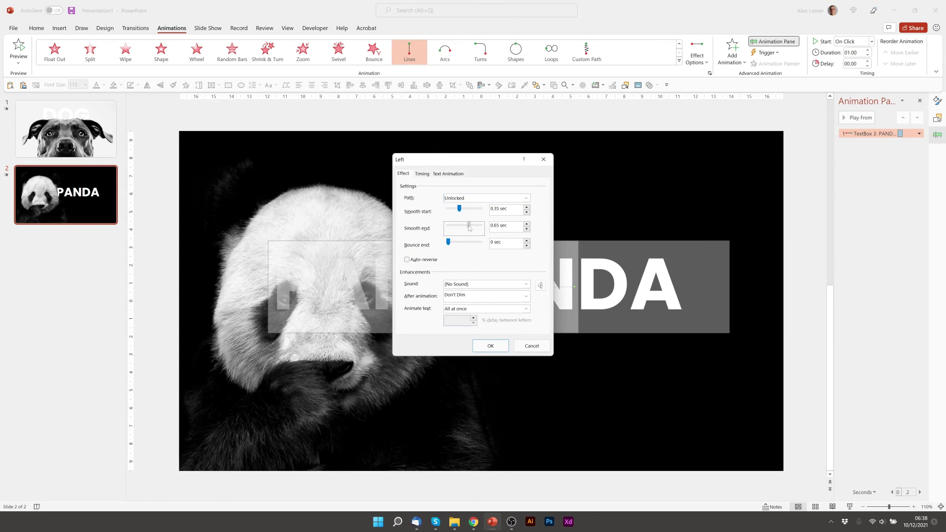
pyautogui.click(490, 346)
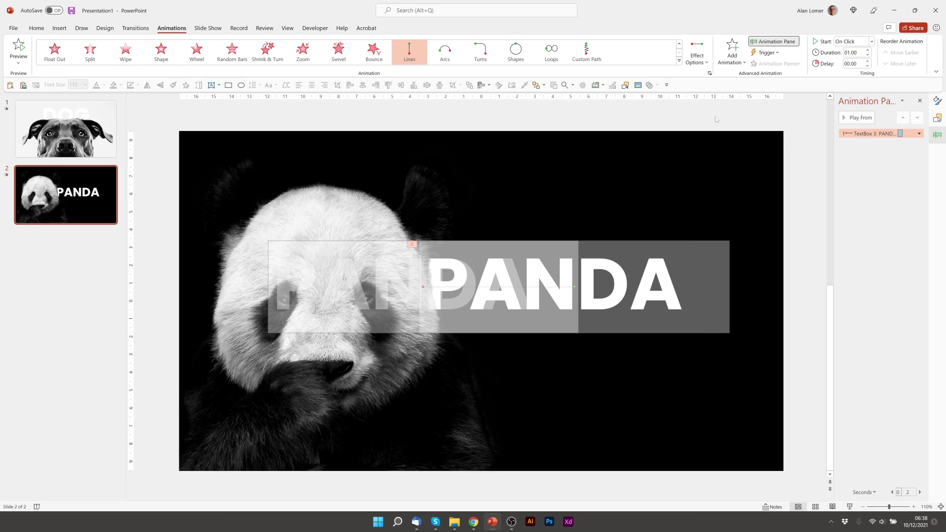
# Add a Fade entrance to PANDA, move the Lines motion after it, and set the motion to With Previous
pyautogui.click(734, 55)
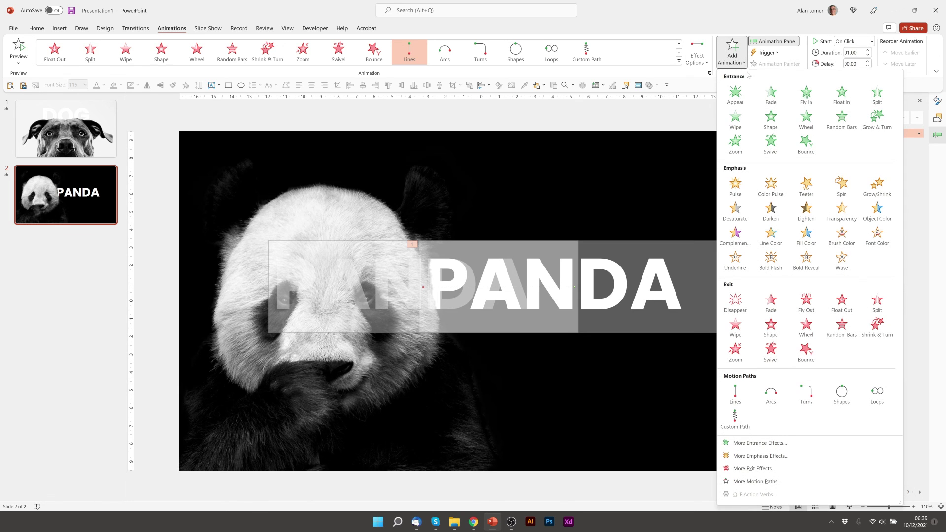
pyautogui.click(770, 95)
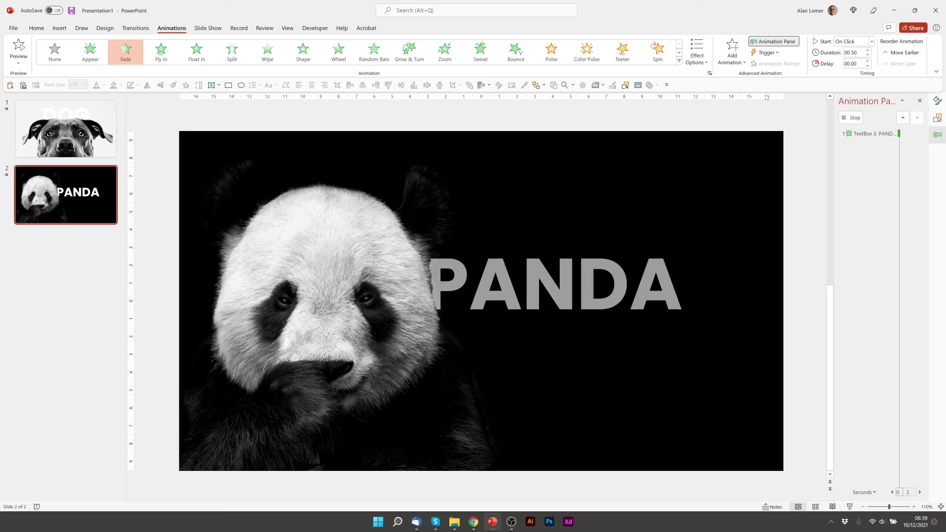
pyautogui.click(863, 134)
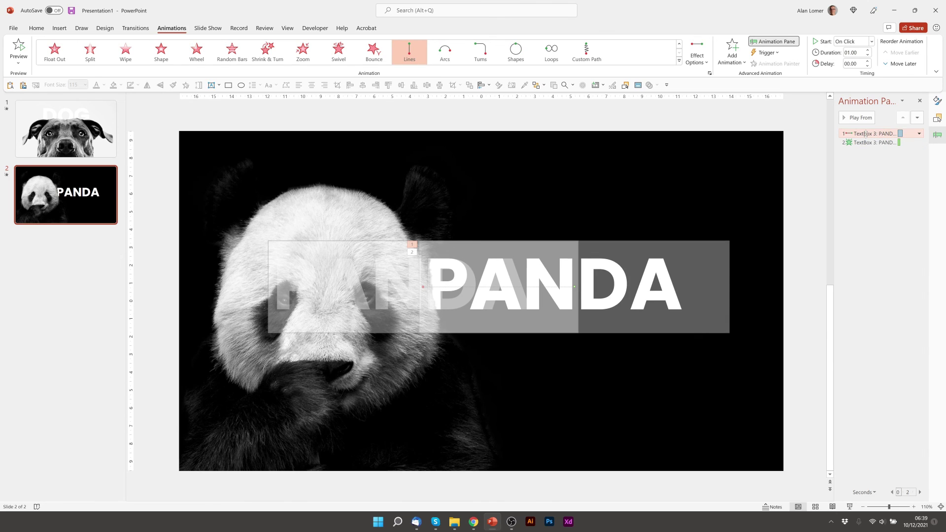
pyautogui.moveTo(865, 134); pyautogui.dragTo(870, 150)
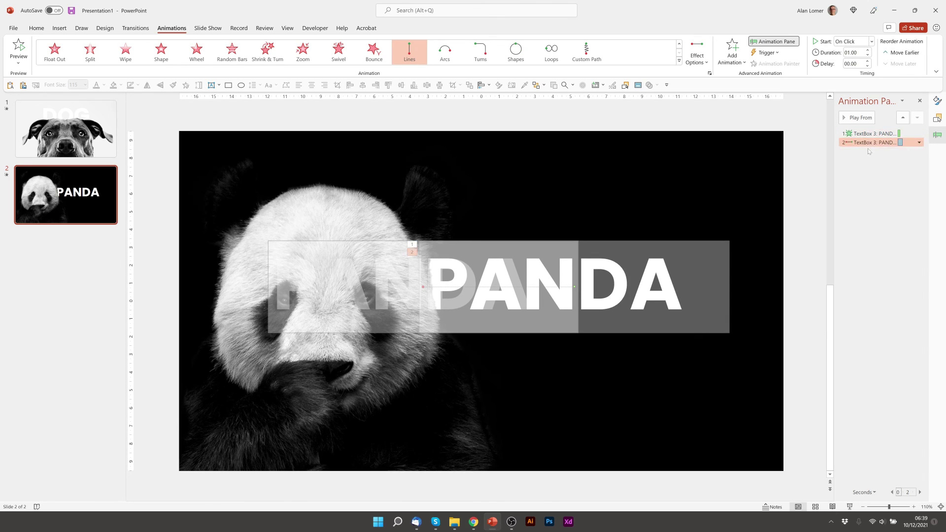
pyautogui.click(856, 42)
pyautogui.click(860, 64)
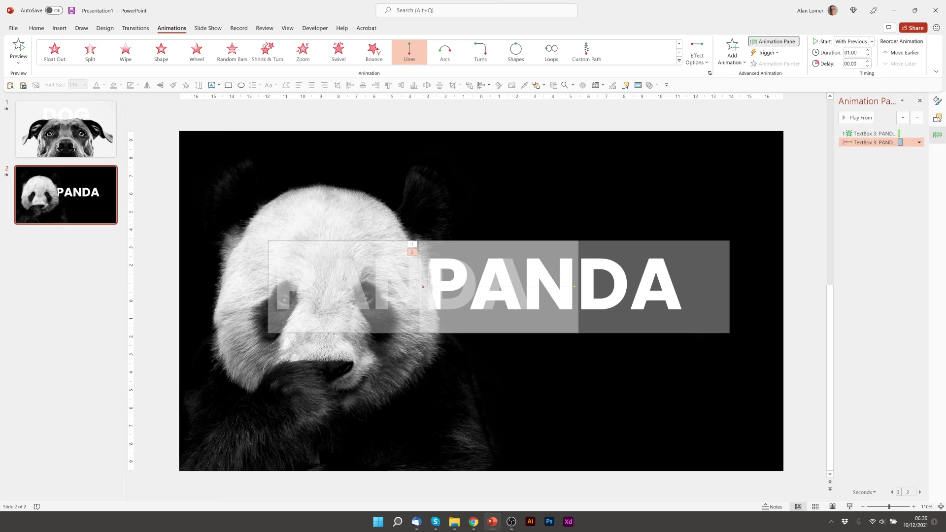